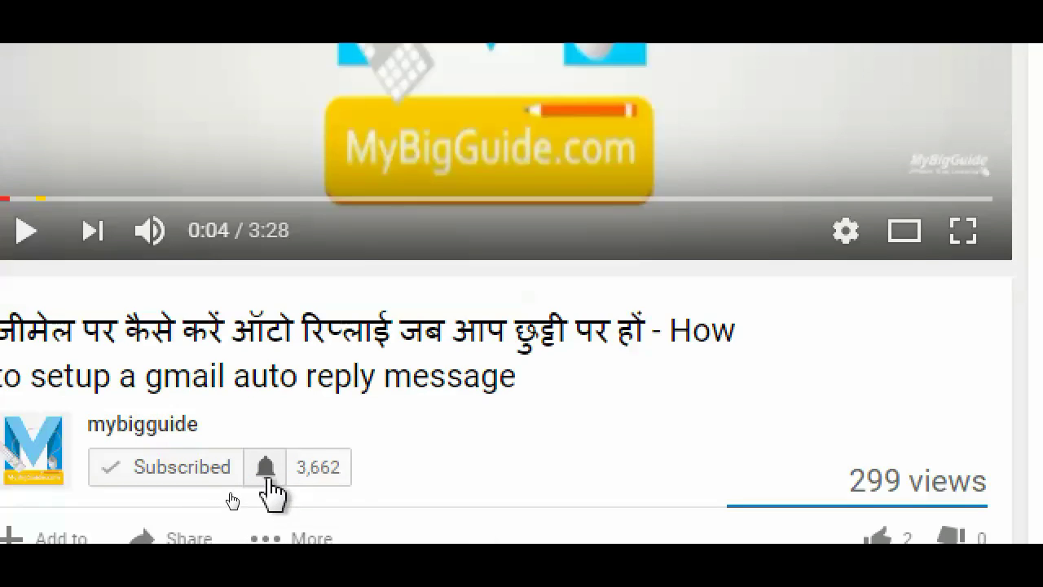
Turn on all notifications for the subscribed mybigguide channel and save the setting
click(264, 466)
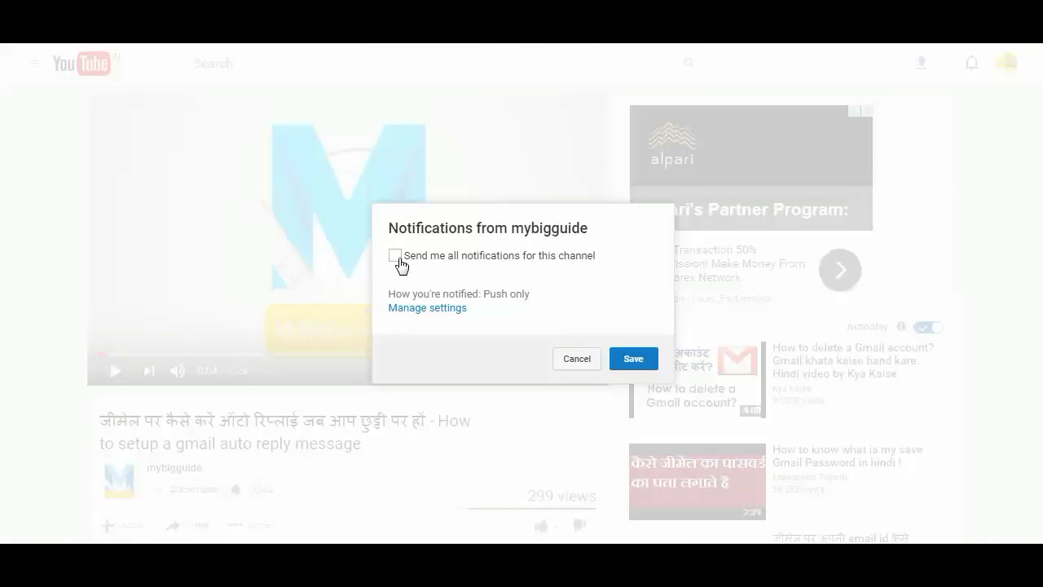
click(397, 259)
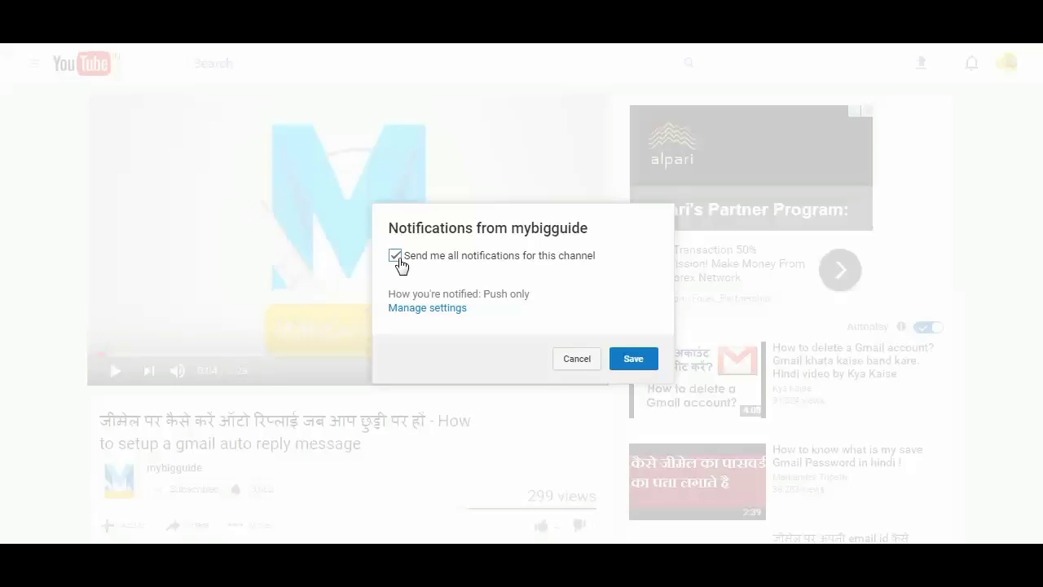
click(632, 359)
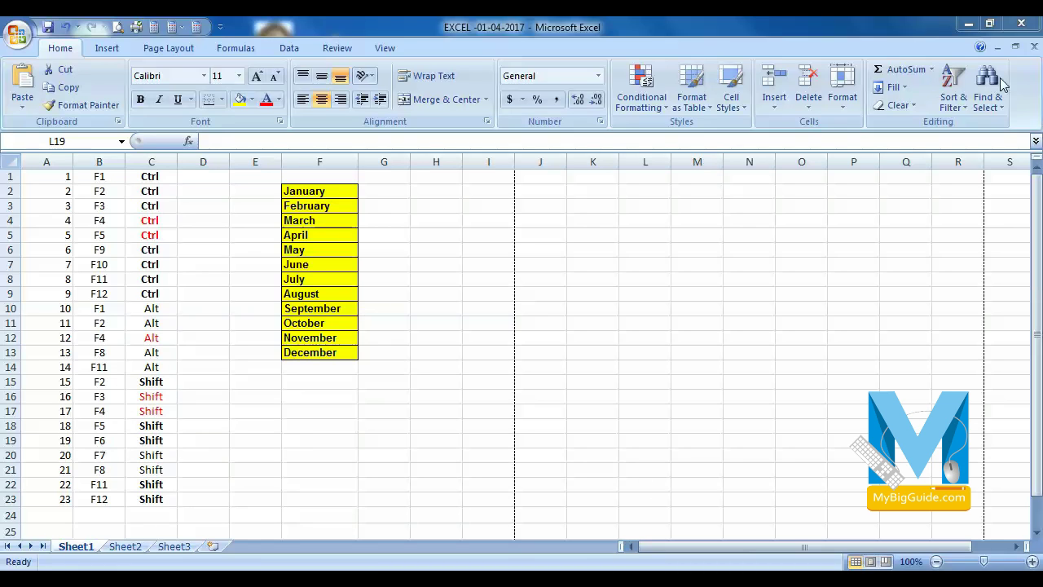
Open Excel Help from the worksheet, look through the Browse Excel Help topics and open Validating data
click(981, 51)
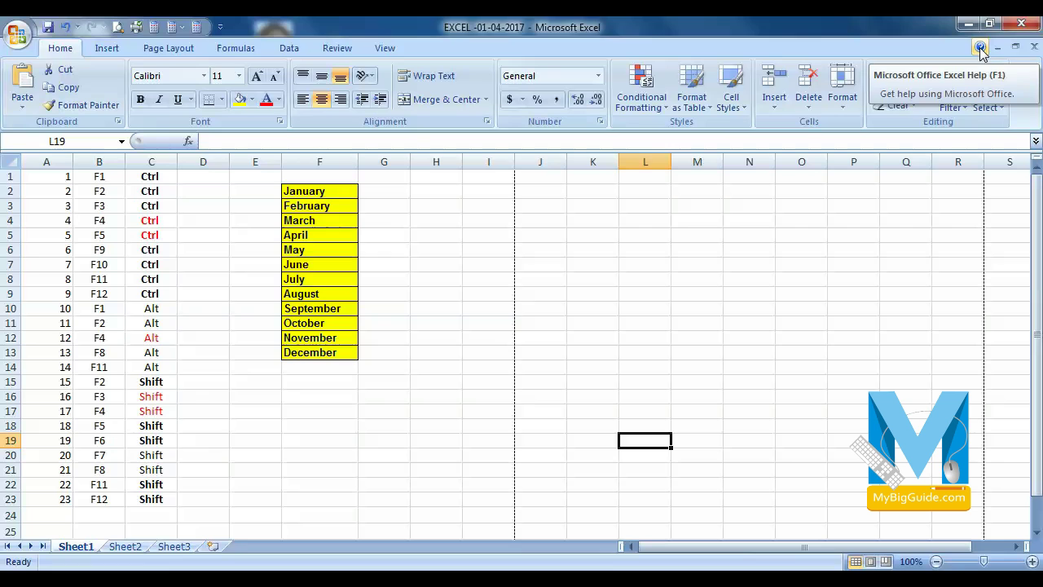
click(795, 352)
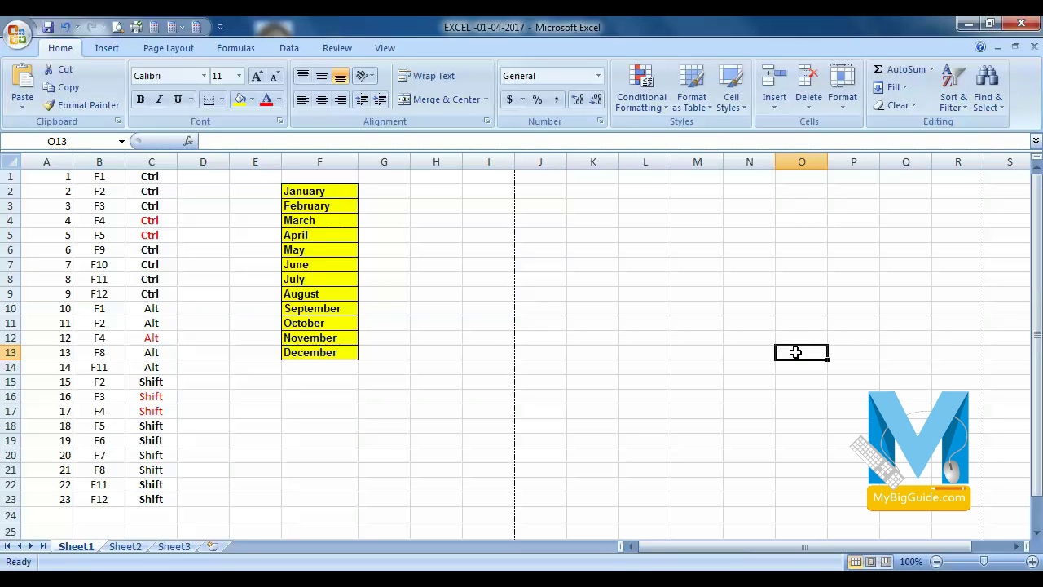
key(F1)
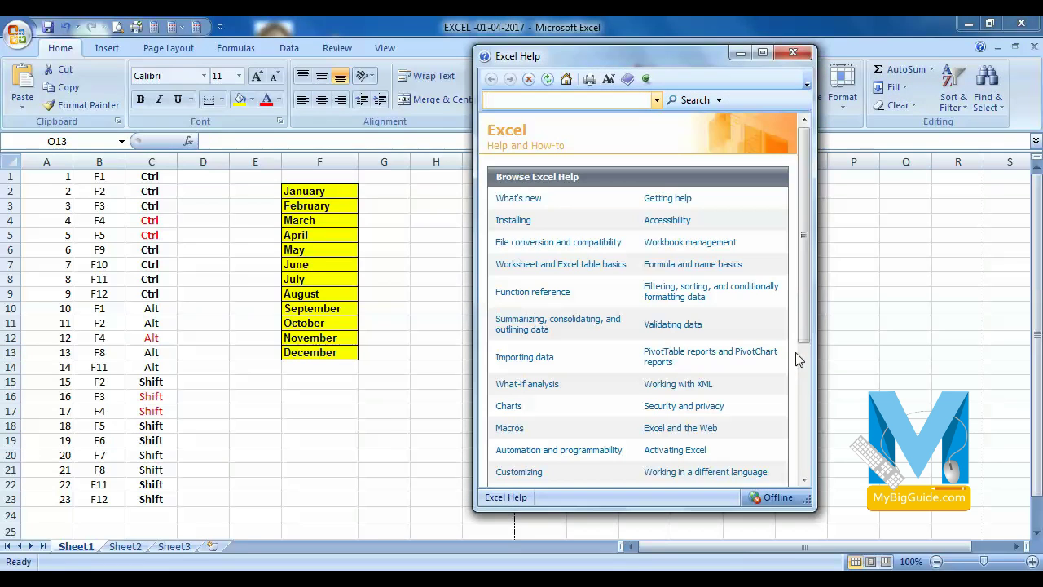
drag(612, 56, 468, 68)
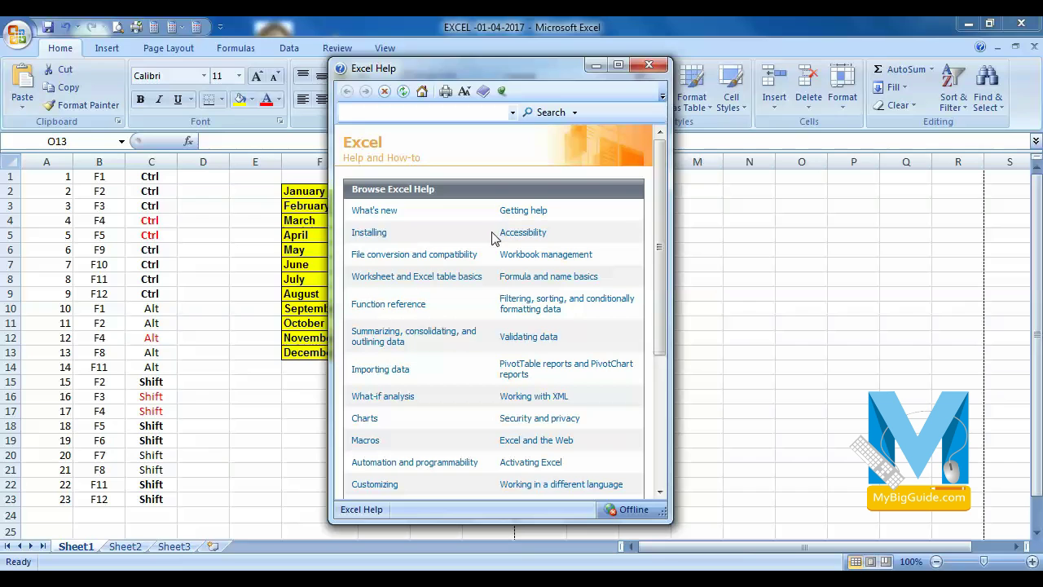
mouse_move(660, 179)
mouse_down()
mouse_move(664, 323)
mouse_move(664, 196)
mouse_up()
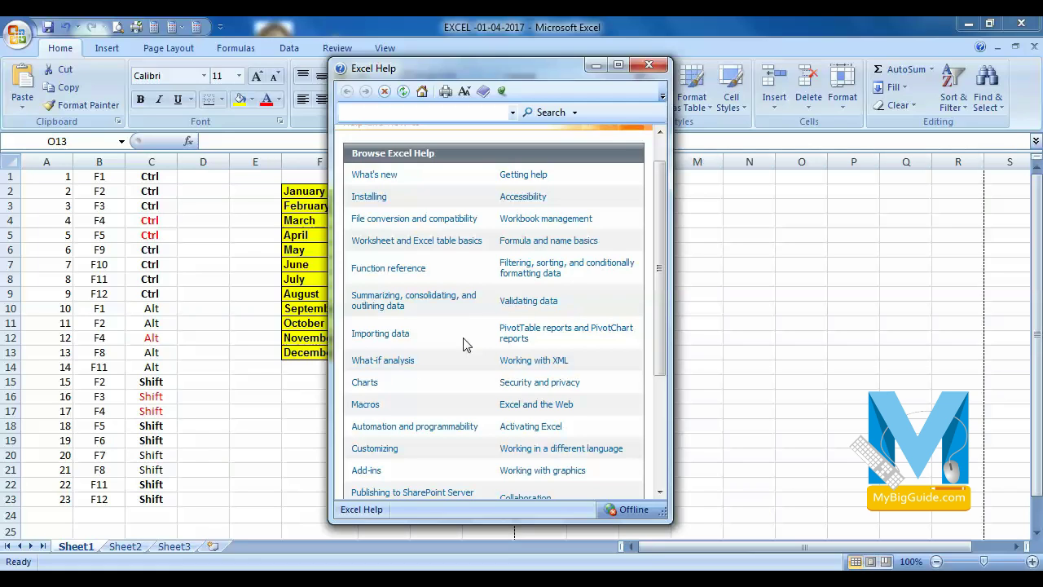
click(524, 306)
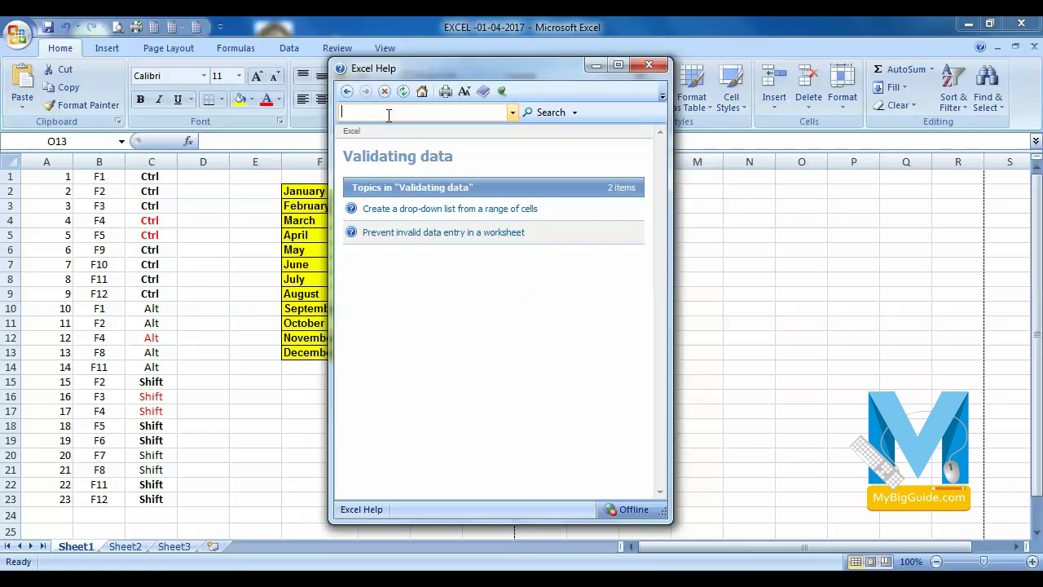
Search Excel Help for "sum", read the SUM function article through its examples, and close Help
text(sum)
key(Return)
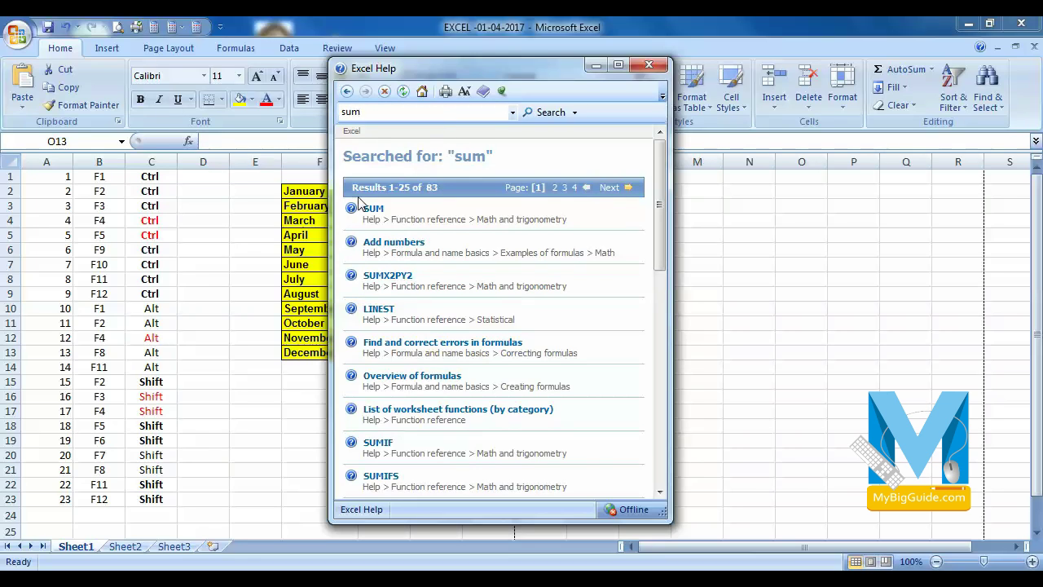
click(410, 228)
scroll(458, 343, down, 3)
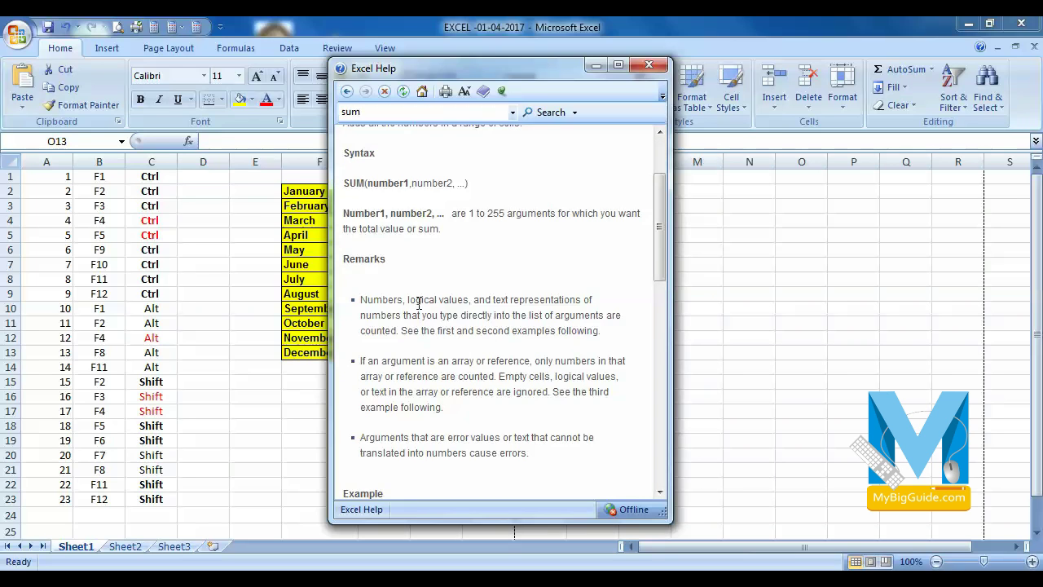
scroll(418, 303, down, 10)
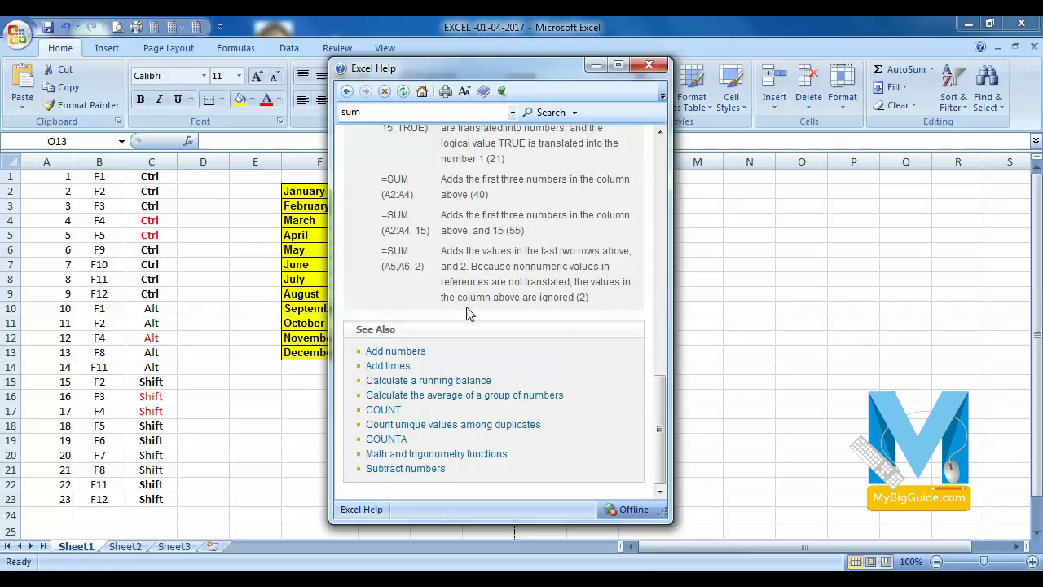
scroll(469, 313, up, 3)
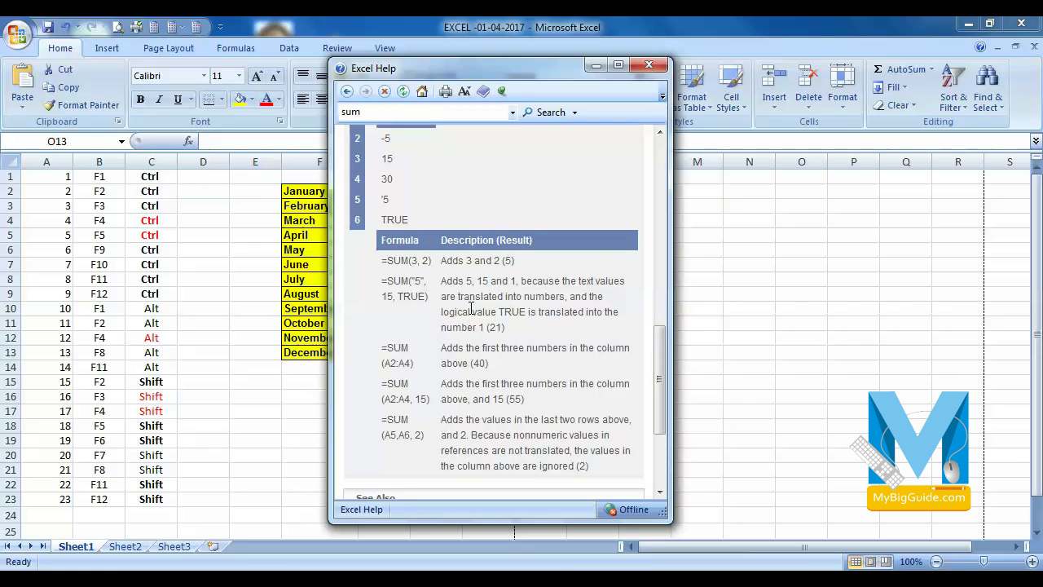
click(649, 65)
click(479, 423)
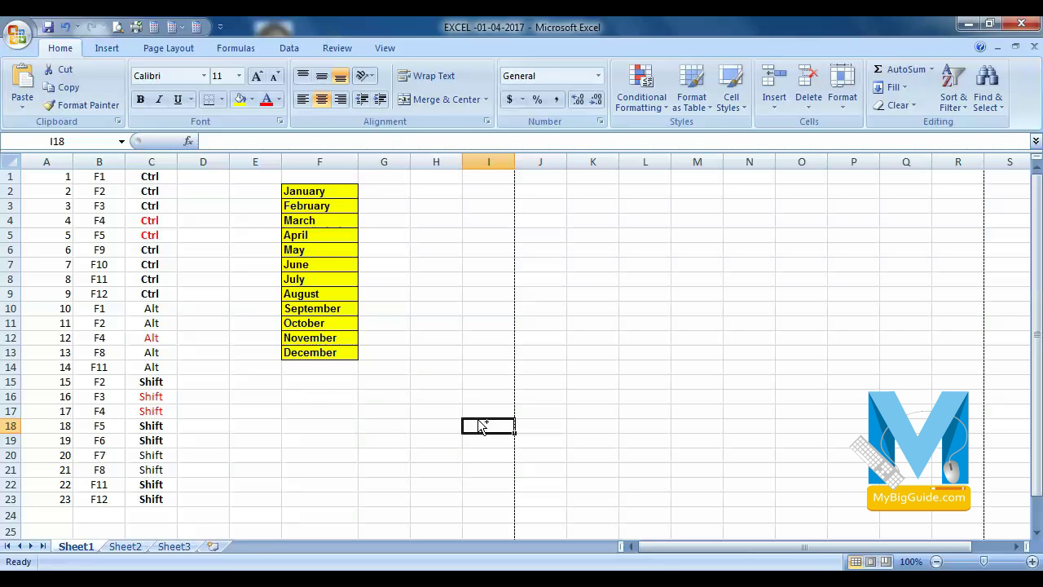
Minimize the ribbon and restore it by turning off the Minimize the Ribbon option
key(ctrl+F1)
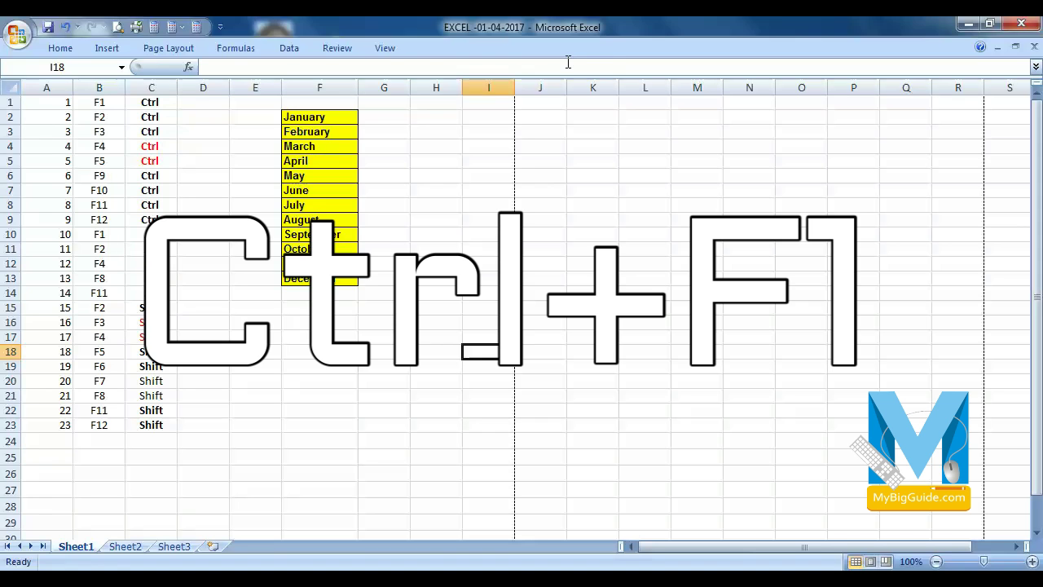
click(220, 28)
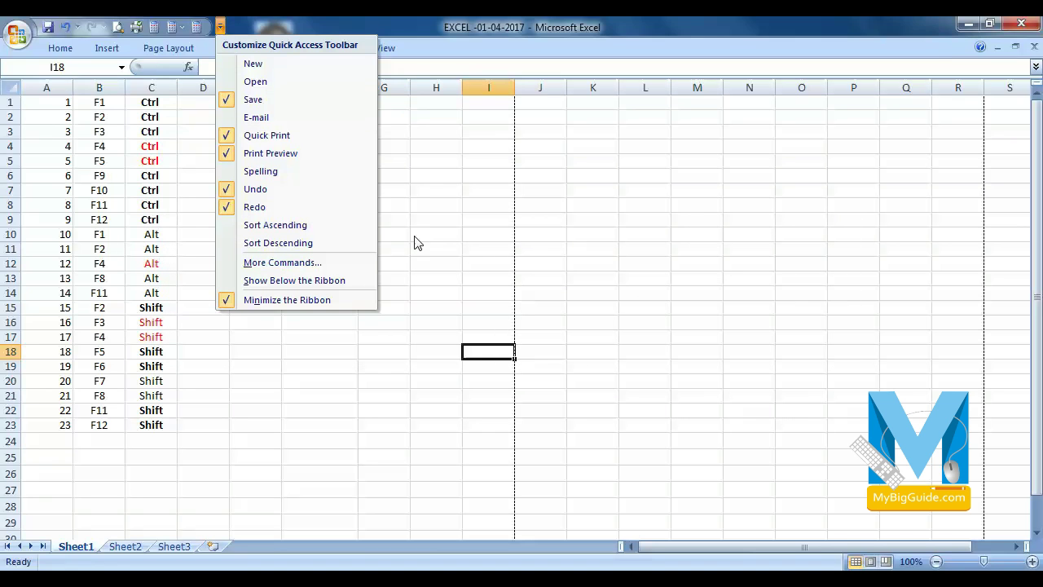
click(269, 300)
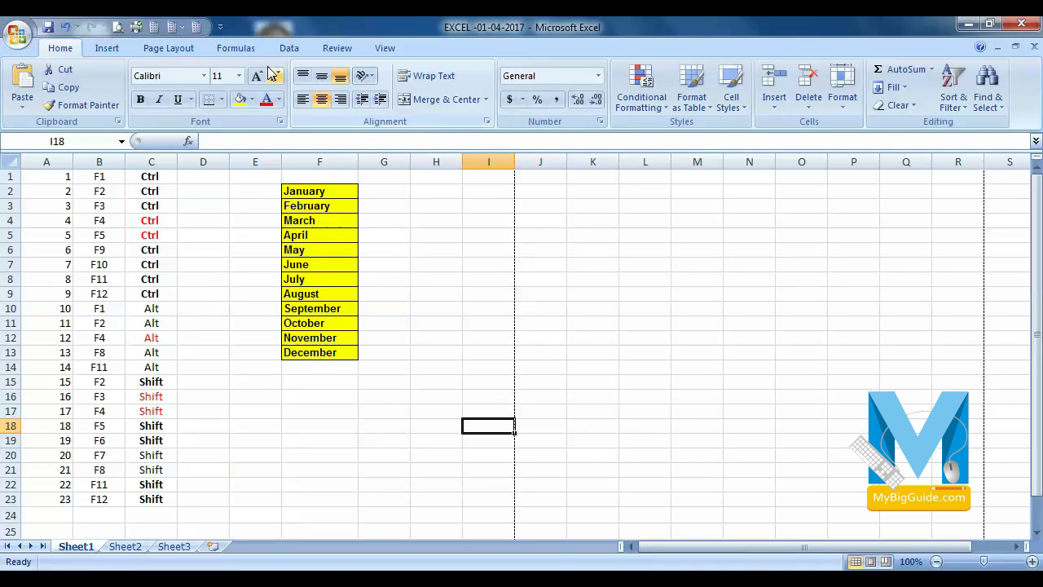
Toggle the ribbon between minimized and expanded several times, leaving it expanded
click(220, 28)
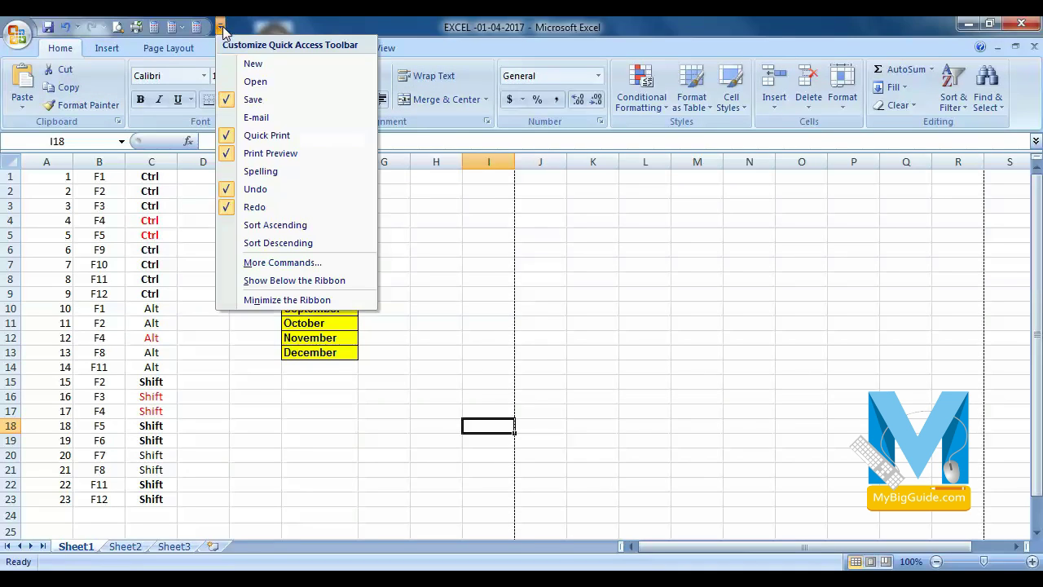
click(458, 23)
key(ctrl+F1)
key(ctrl+F1)
key(ctrl+F1)
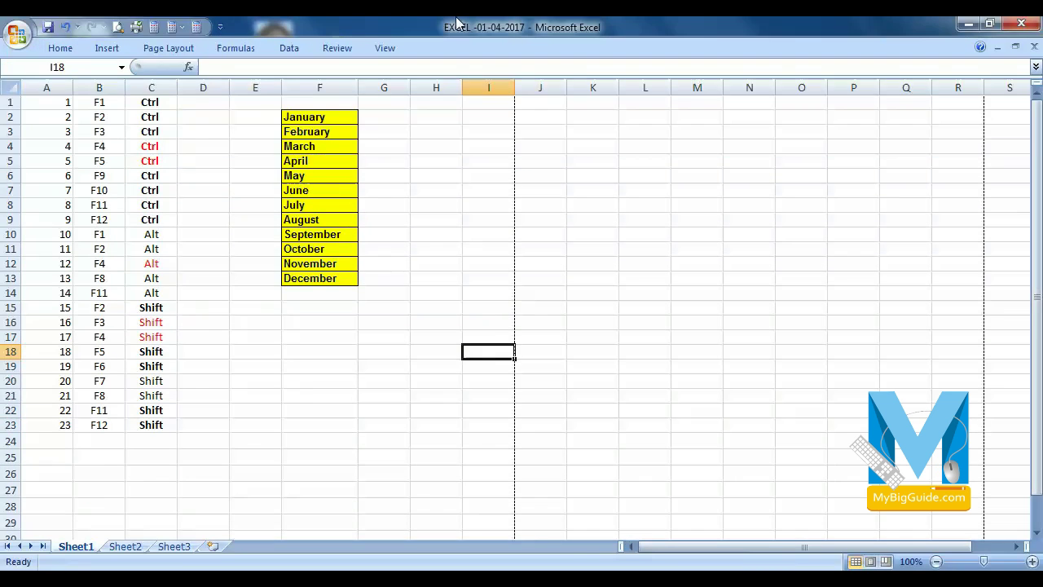
key(ctrl+F1)
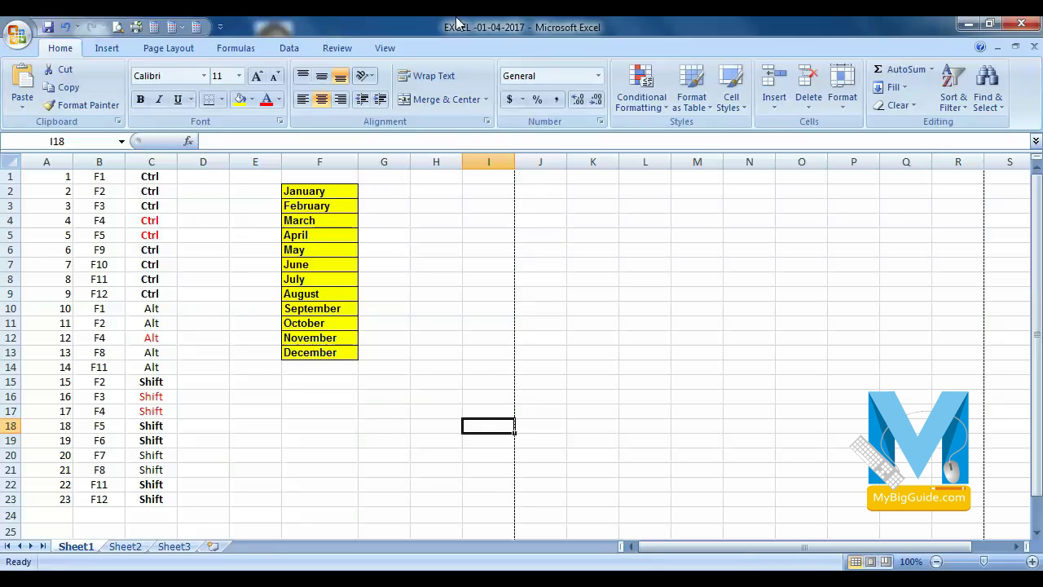
Insert an empty default chart on Sheet1 with no data selected, and delete it
key(alt)
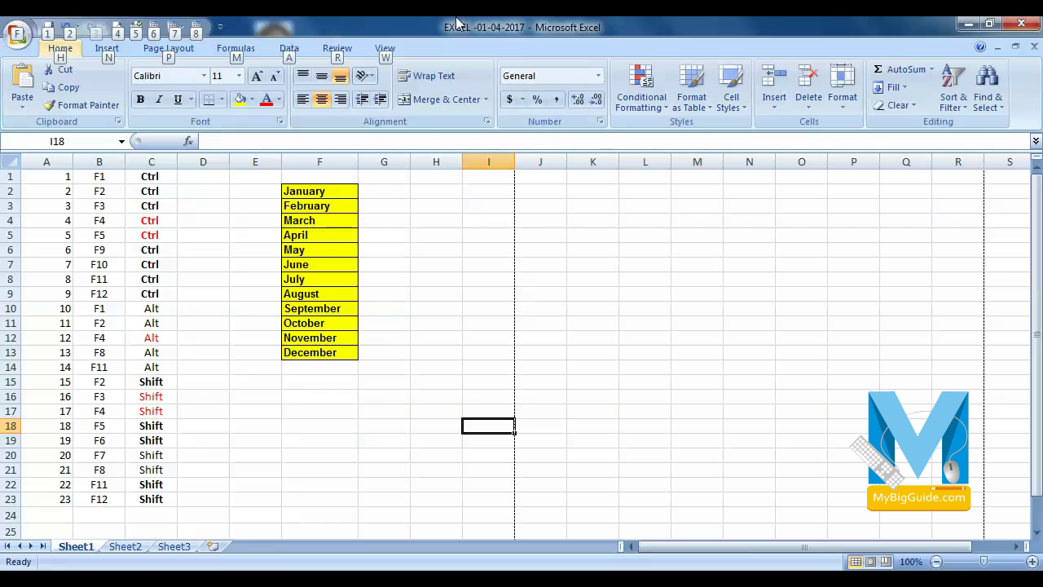
key(alt)
key(alt+F1)
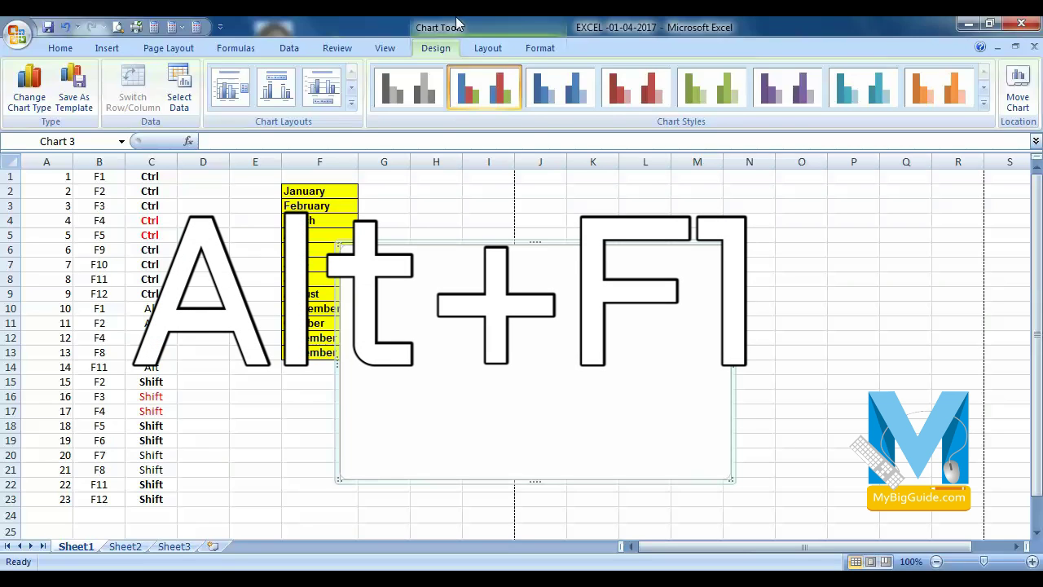
key(Escape)
click(495, 268)
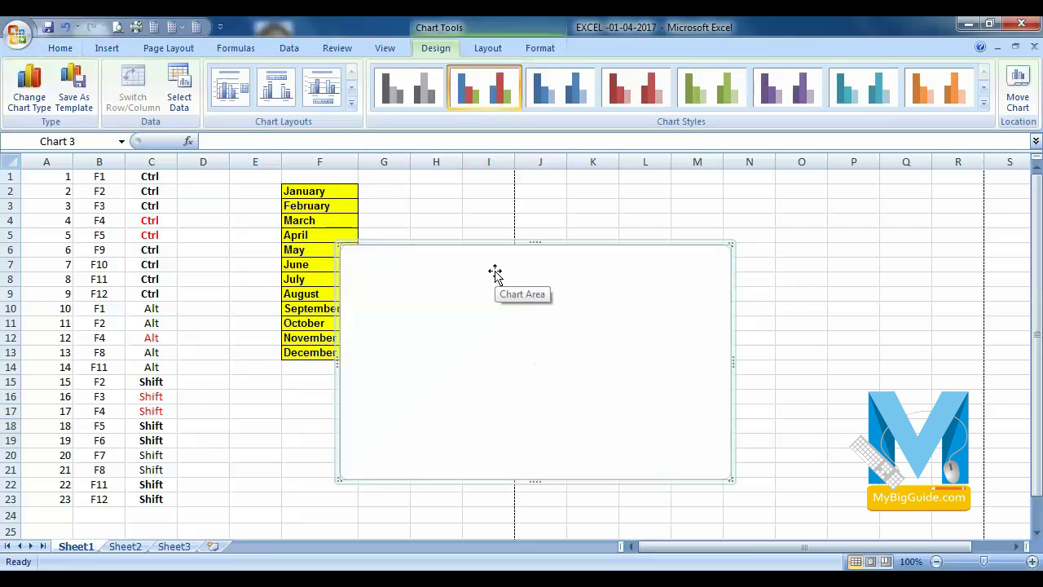
key(Delete)
Create a default embedded chart from the month list in F2:F13 and delete the chart
drag(334, 191, 340, 351)
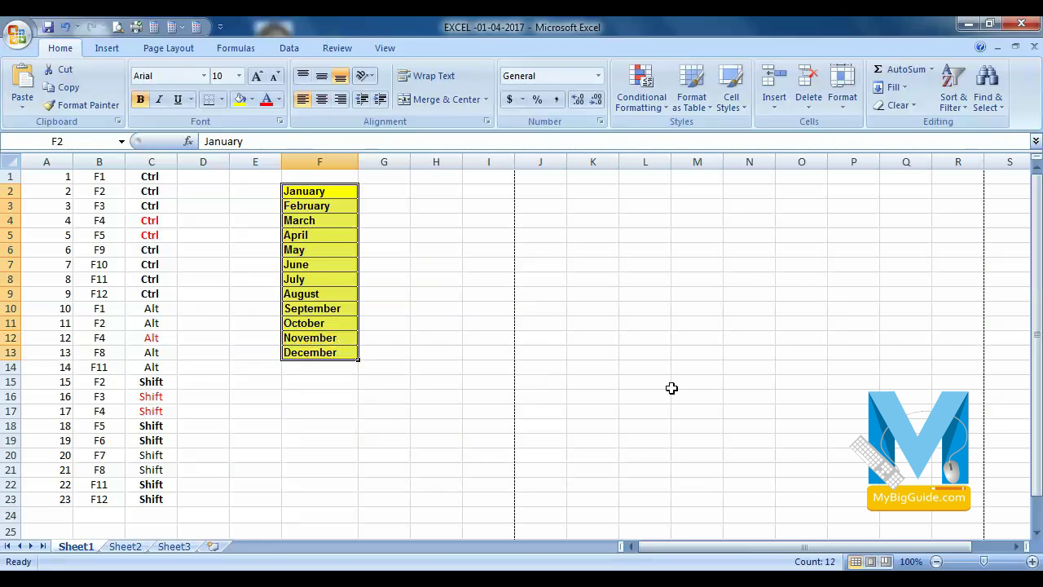
key(alt+F1)
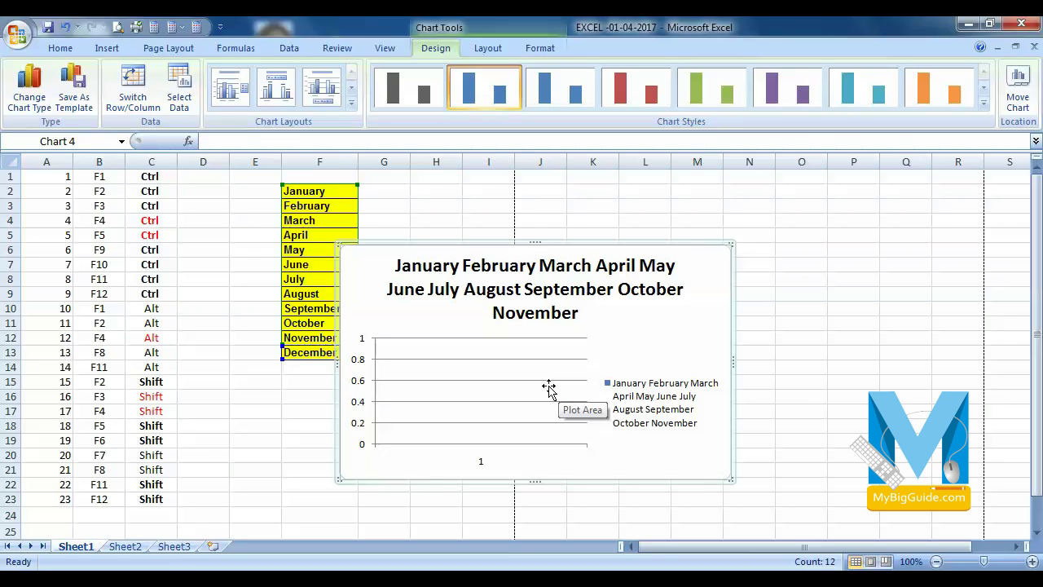
key(F2)
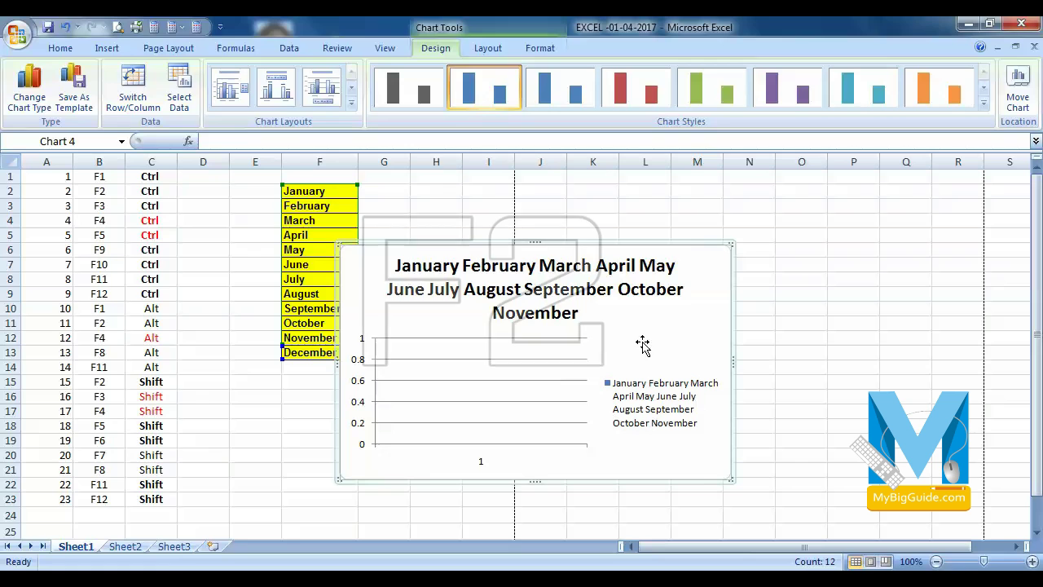
key(Delete)
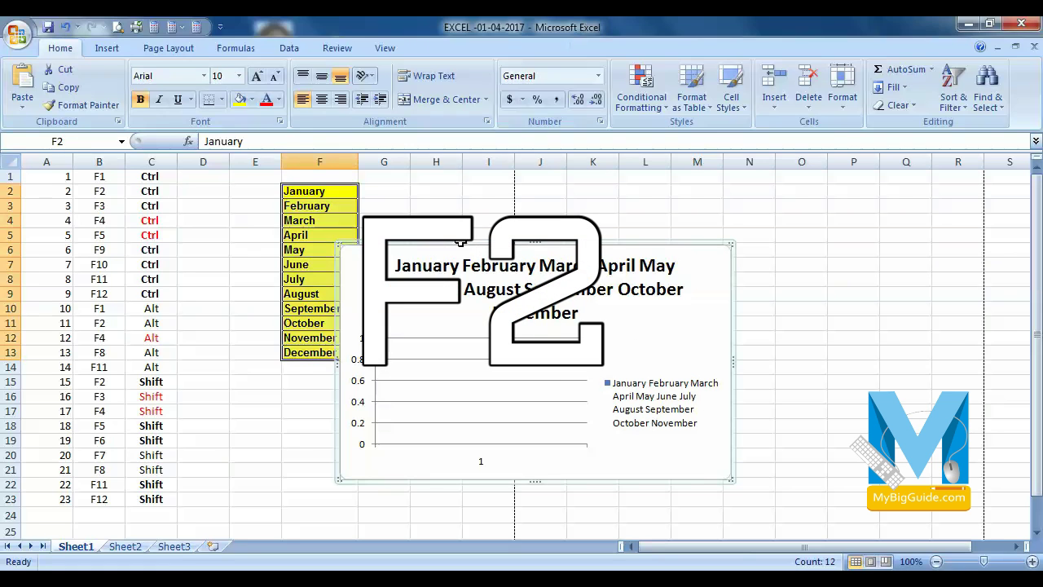
Open empty cell H7 for in-cell editing and leave it without entering anything
click(452, 261)
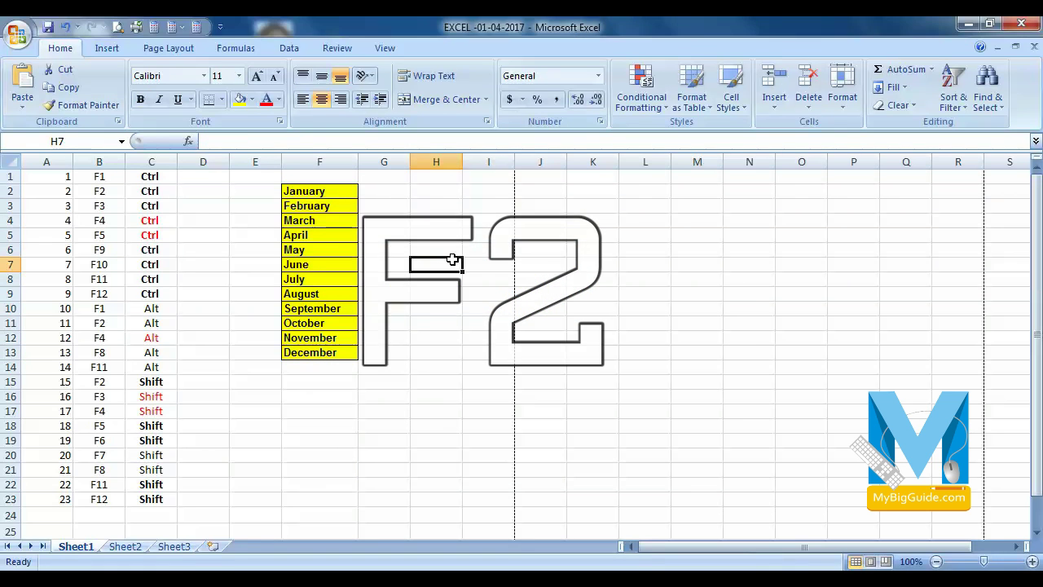
key(F2)
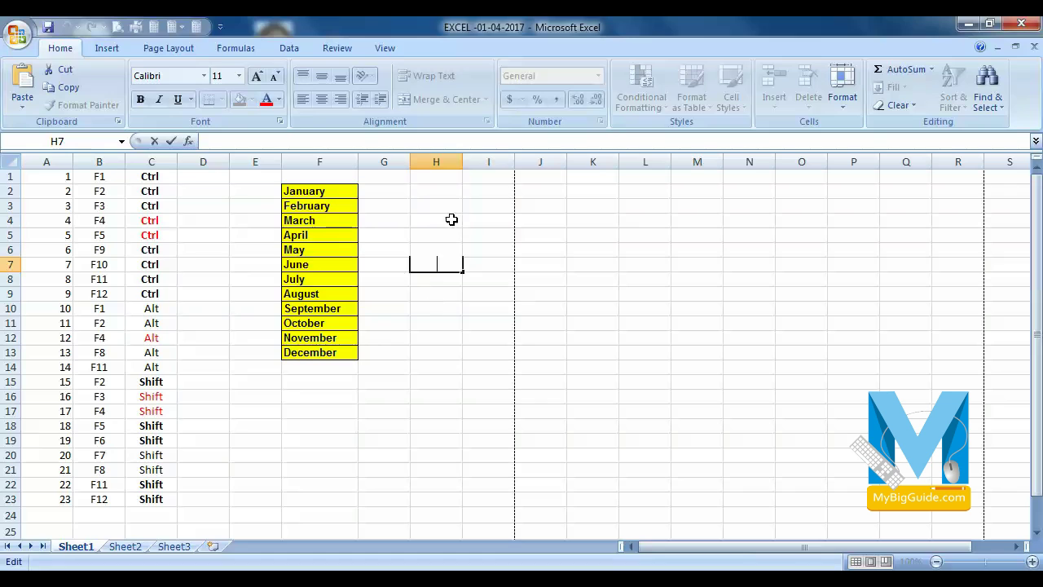
click(422, 356)
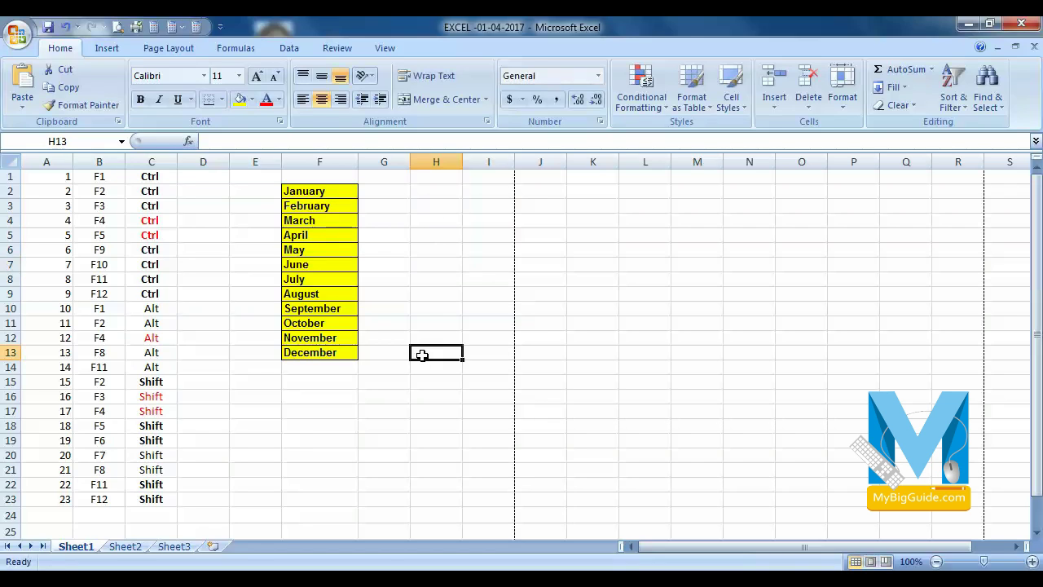
Enter the sample text jkhkjhk in cell D12 and jhgjh in cell D13
key(Left)
key(Left)
key(Left)
key(Left)
key(Up)
text(jkhkjhj)
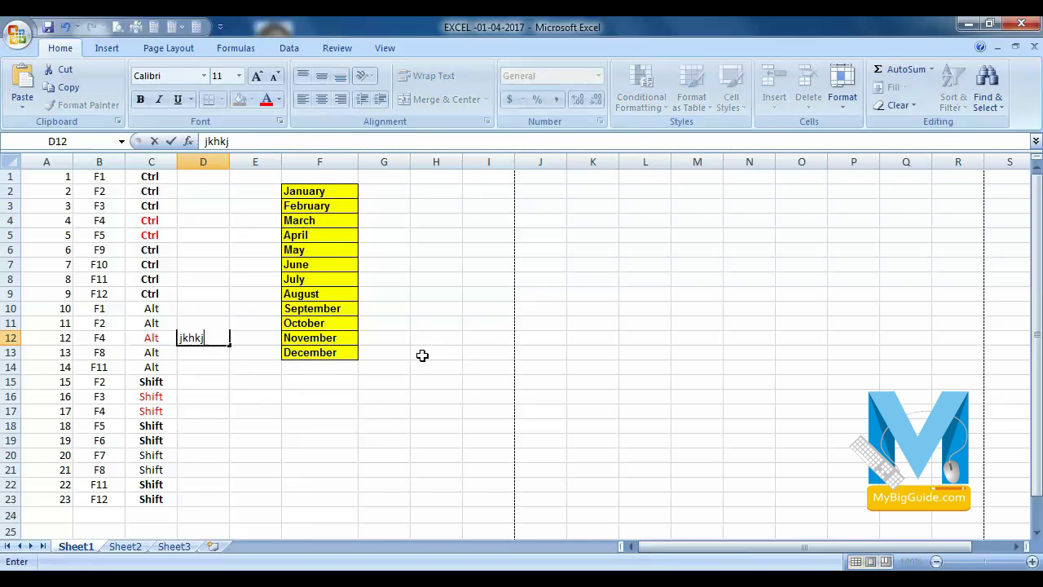
key(Return)
text(jhgjh)
key(Return)
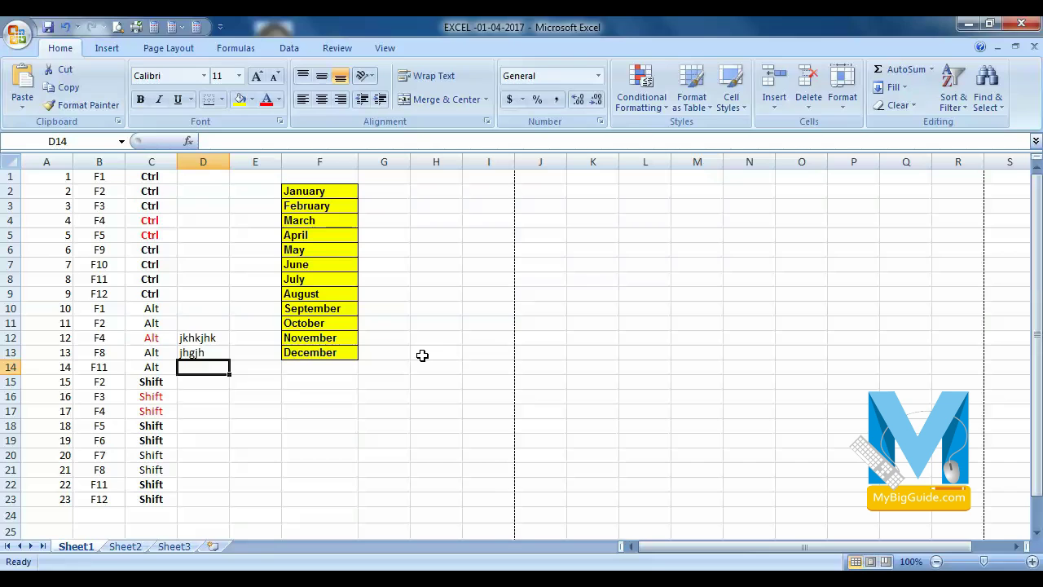
Start overwriting cell D12 with jhgjh, cancel the entry, and select cell D13
key(alt+Return)
key(Escape)
key(Up)
key(Up)
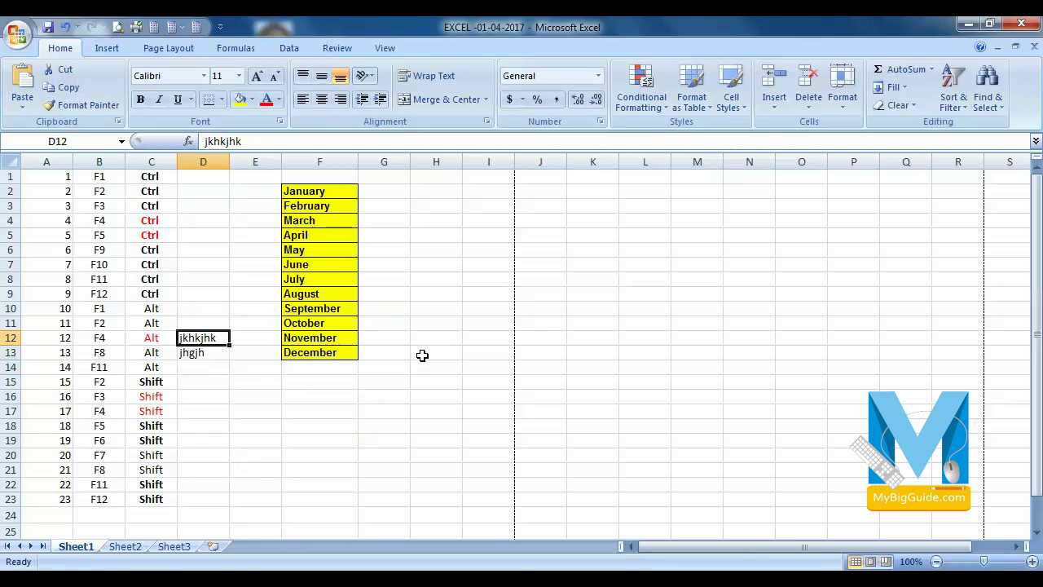
key(Down)
key(Up)
key(Down)
key(Up)
text(jhgjh)
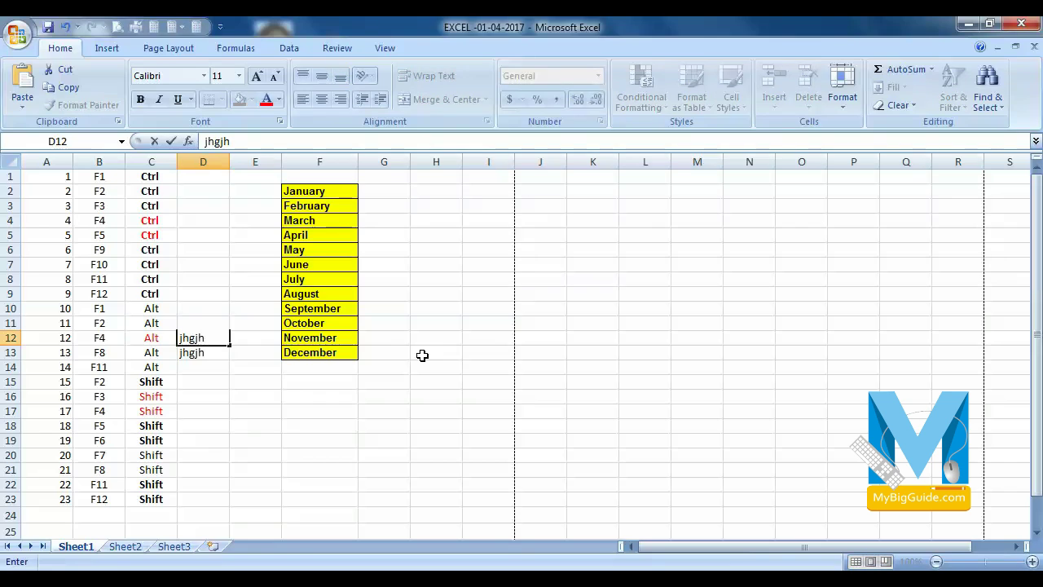
key(Escape)
key(Down)
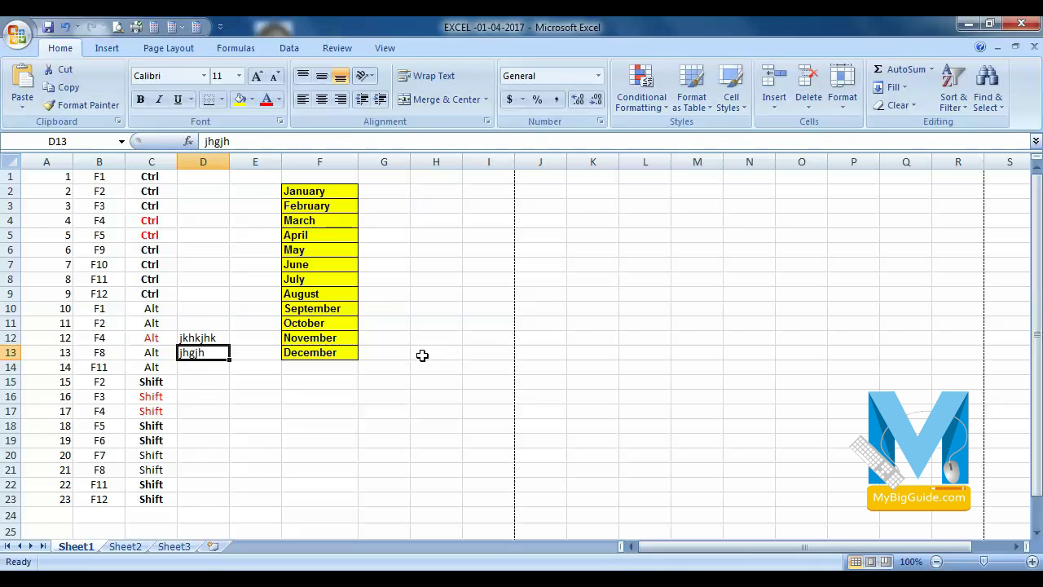
Overwrite cell D13 with kjbgty and append jkhkjh after a space by editing in the cell
text(kjbgty)
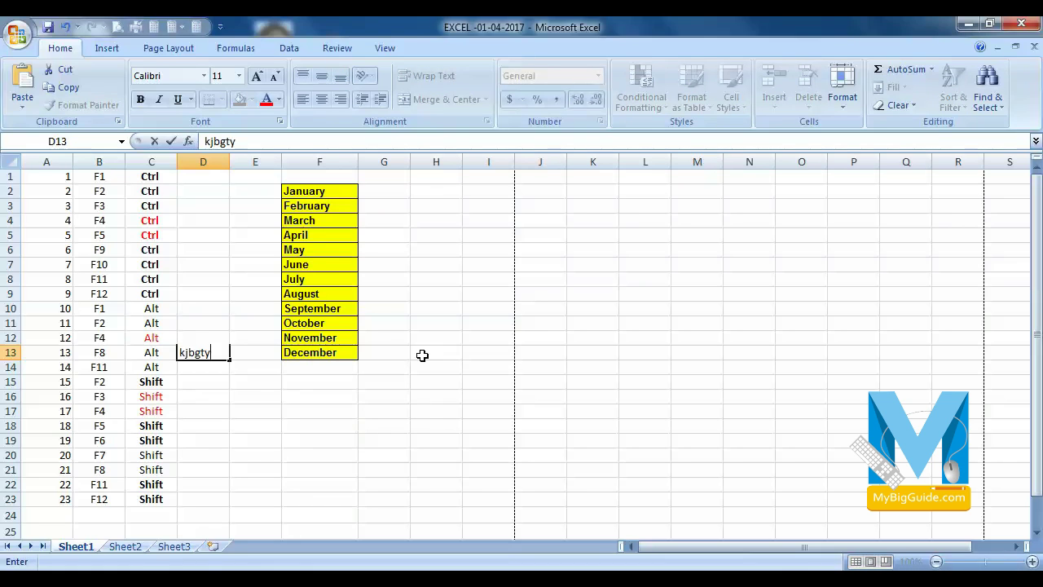
key(Return)
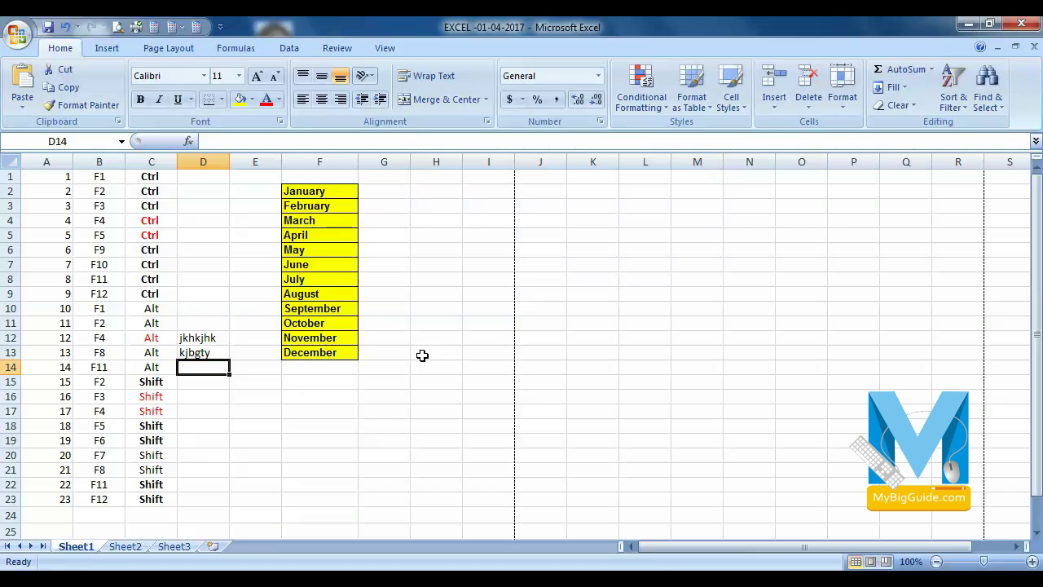
key(Up)
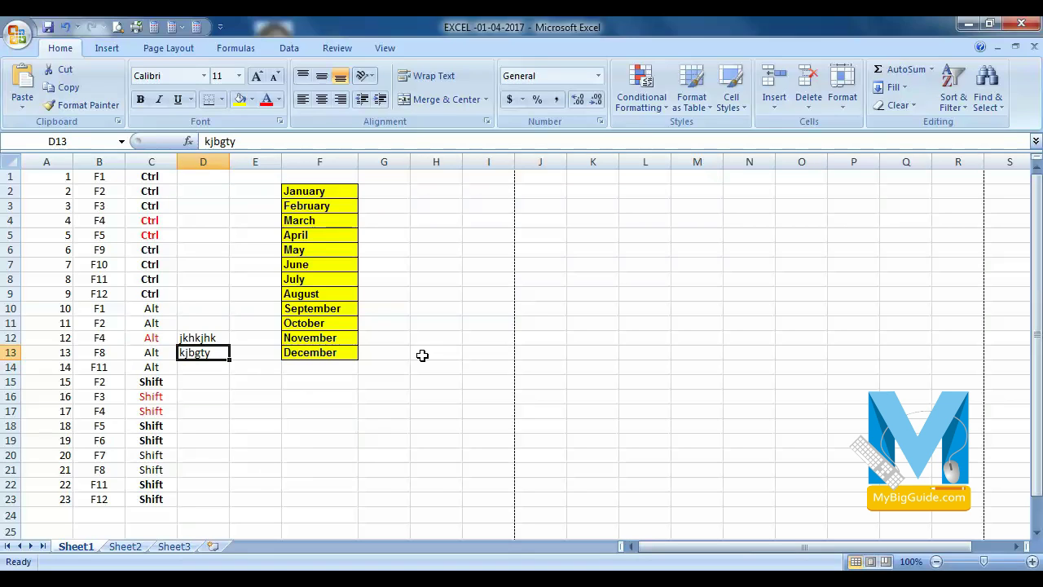
key(F2)
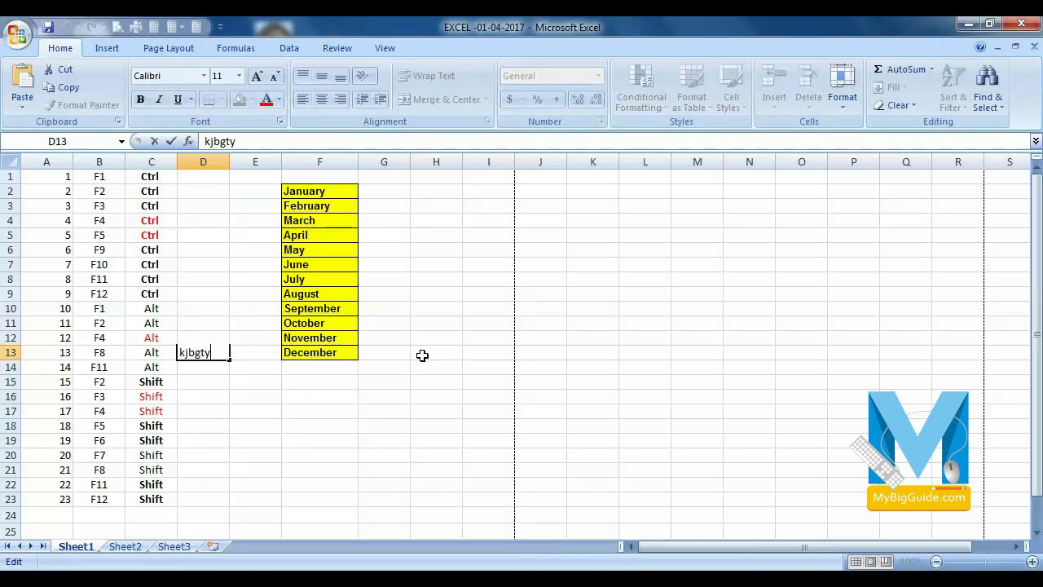
text(jkhkjh)
key(Return)
Start overwriting July in cell F8 with april and cancel the entry
key(Up)
key(Left)
key(Up)
key(Right)
key(Right)
key(Right)
key(Up)
key(Up)
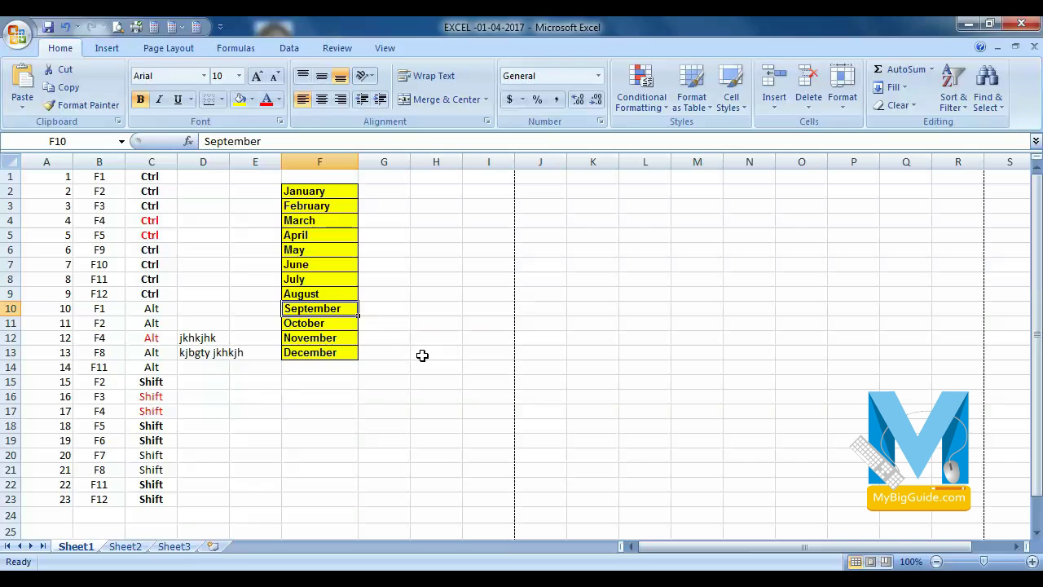
key(Up)
key(Up)
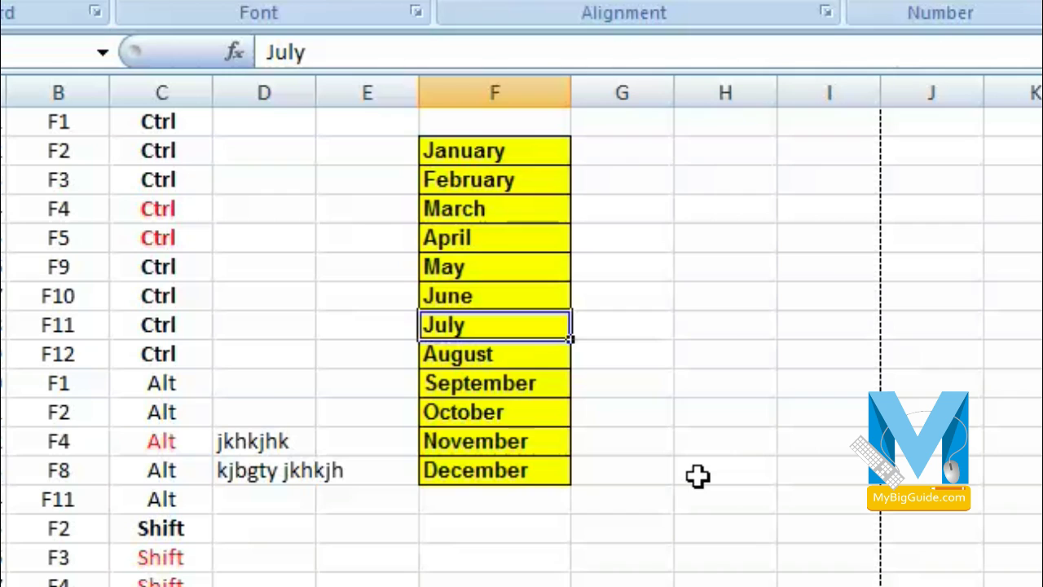
text(april)
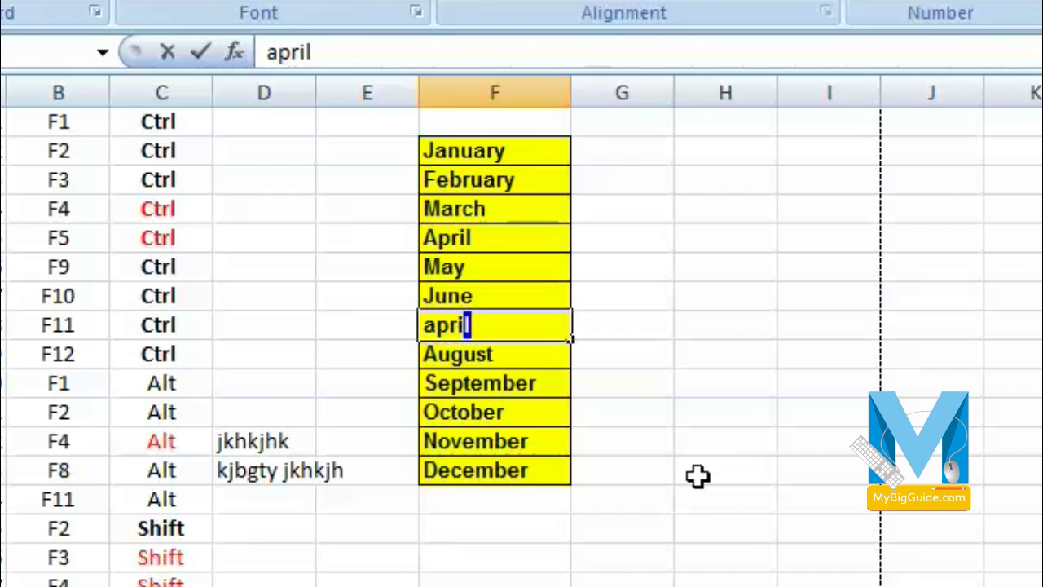
key(Escape)
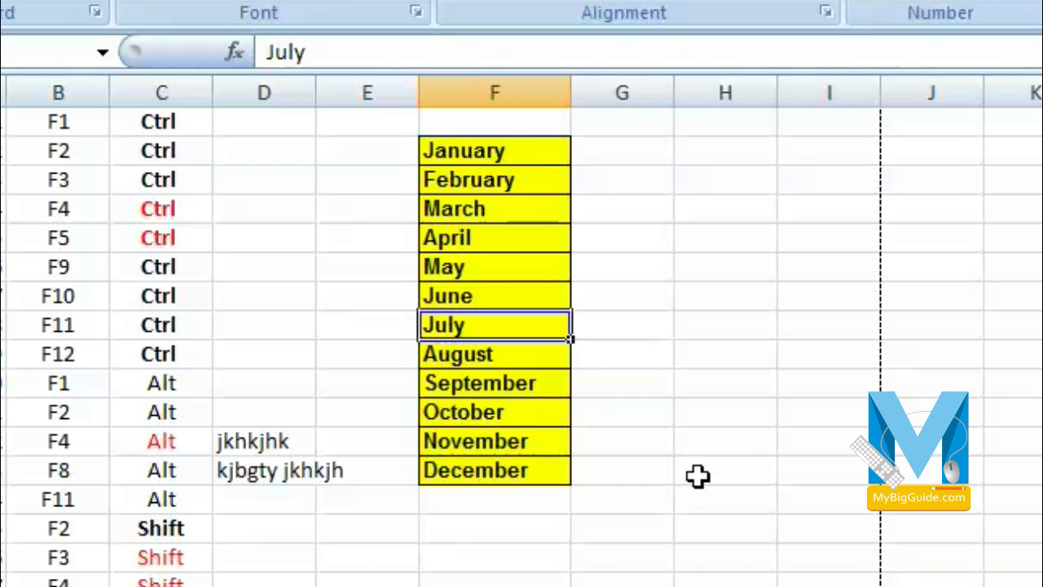
Append 2017 to July in cell F8 by in-cell editing and undo the change
key(F2)
text(2017)
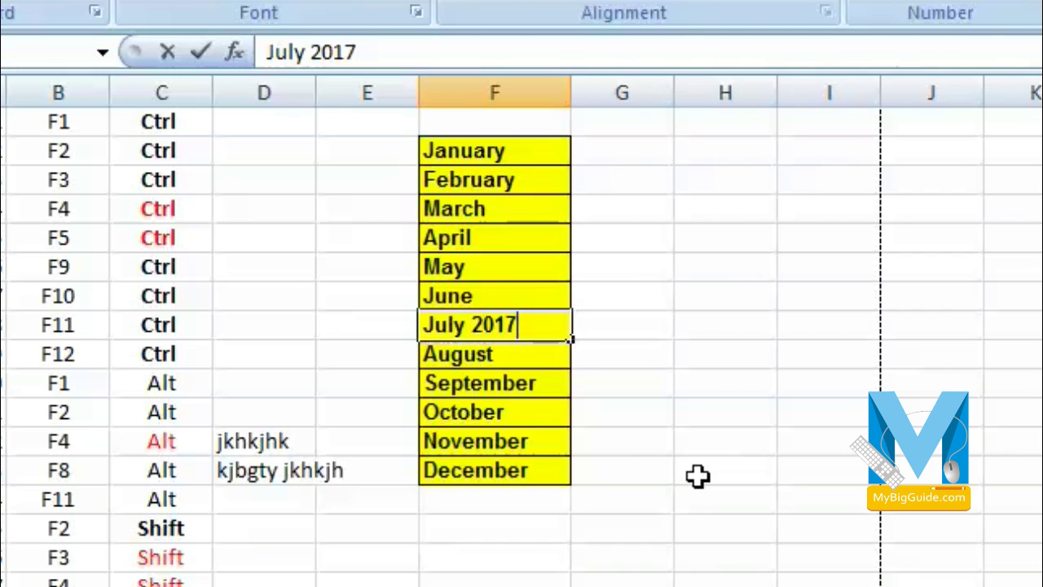
key(Return)
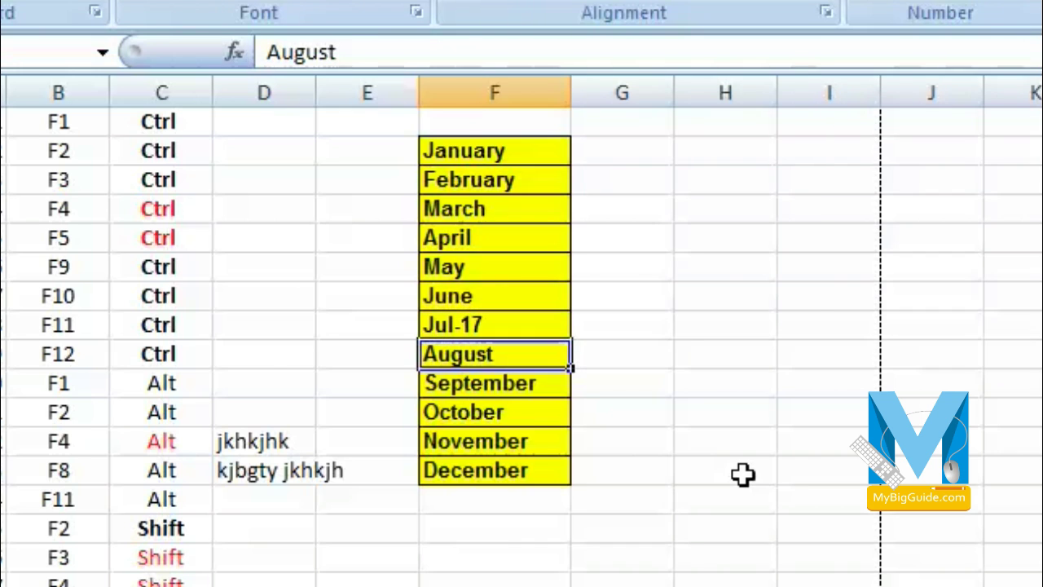
key(ctrl+z)
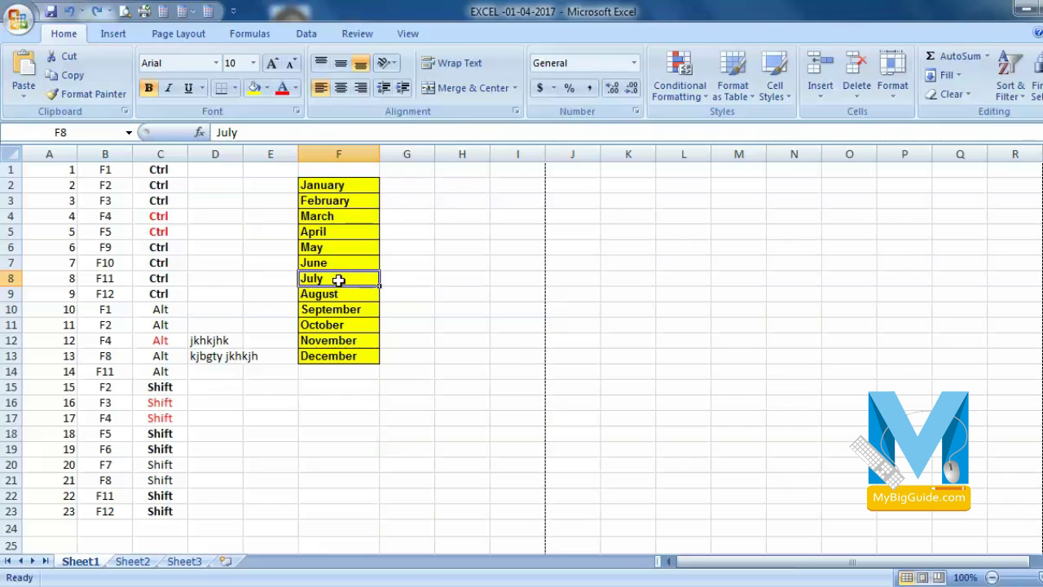
Open the July cell for in-cell editing, leave it without entering anything, and select the December cell
key(F2)
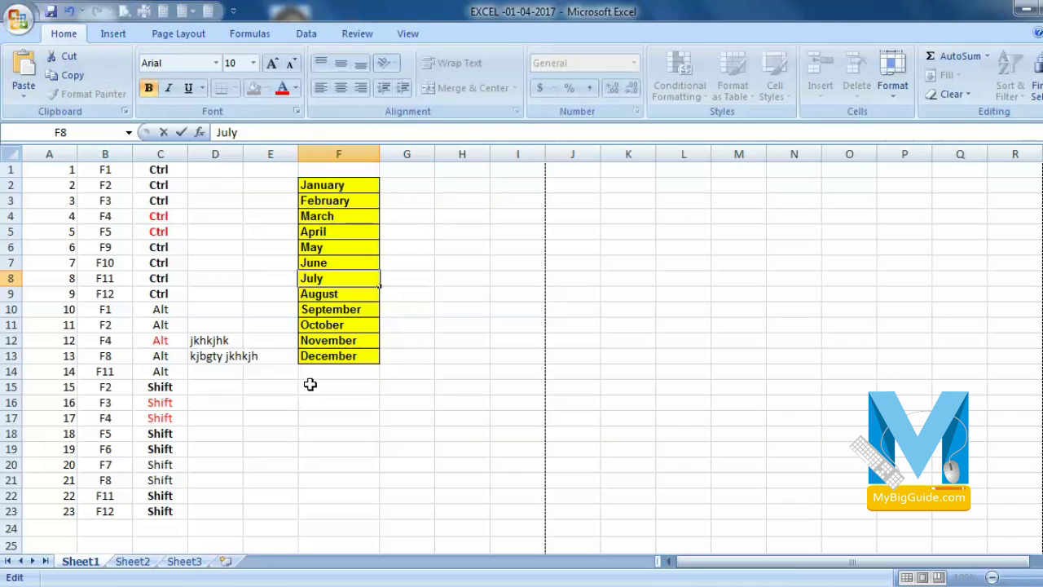
click(400, 368)
click(337, 357)
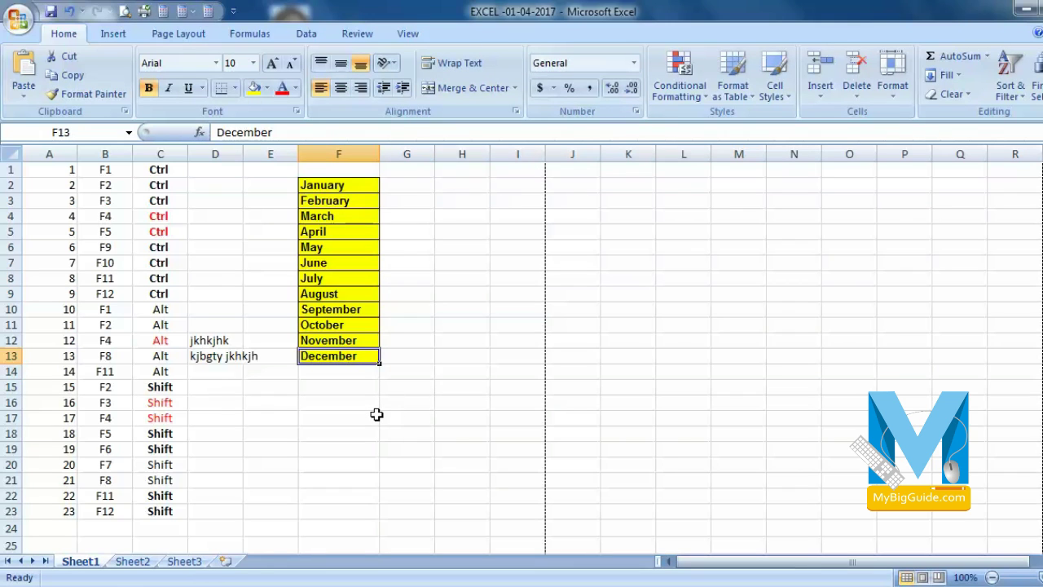
Open the Save As dialog three times, selecting cell G10 after the first, and dismiss it each time without saving
key(alt+F2)
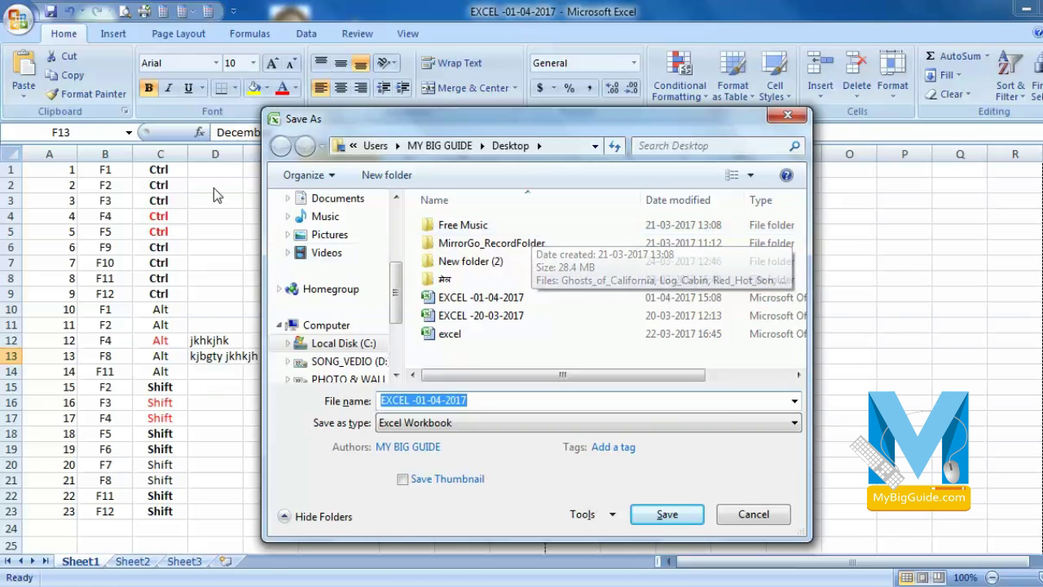
click(776, 113)
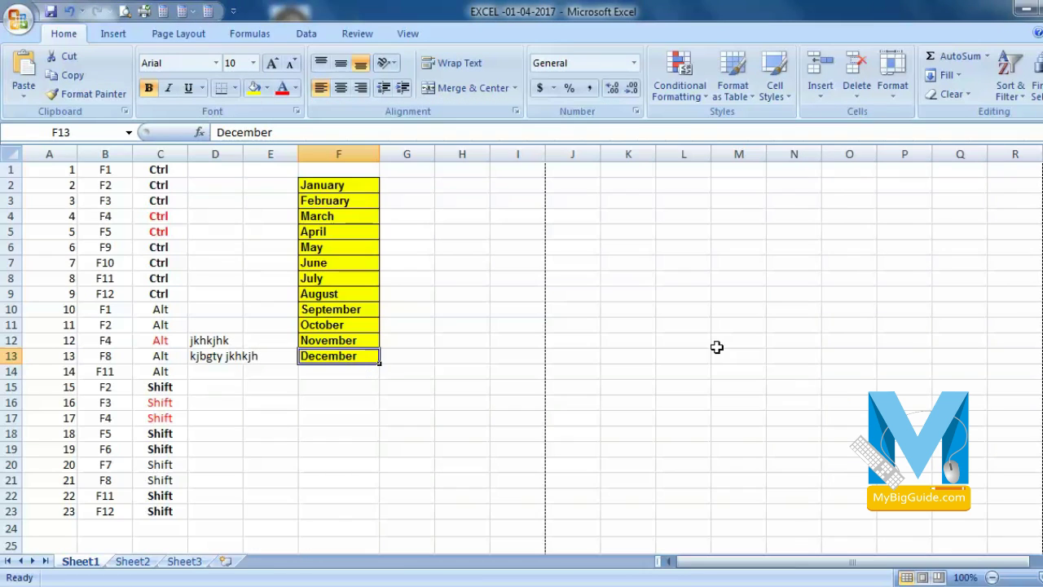
click(421, 307)
click(18, 18)
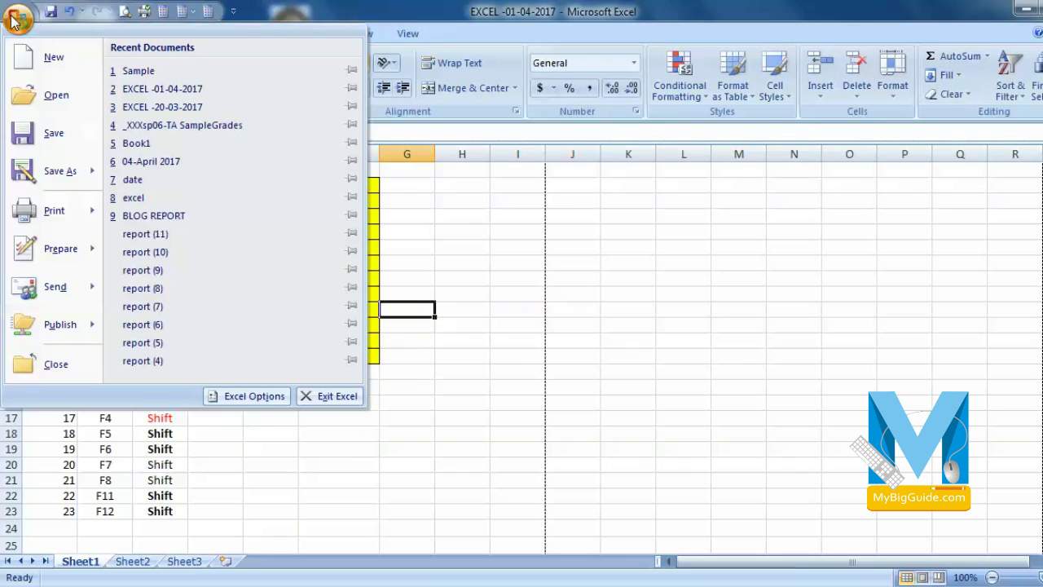
click(72, 170)
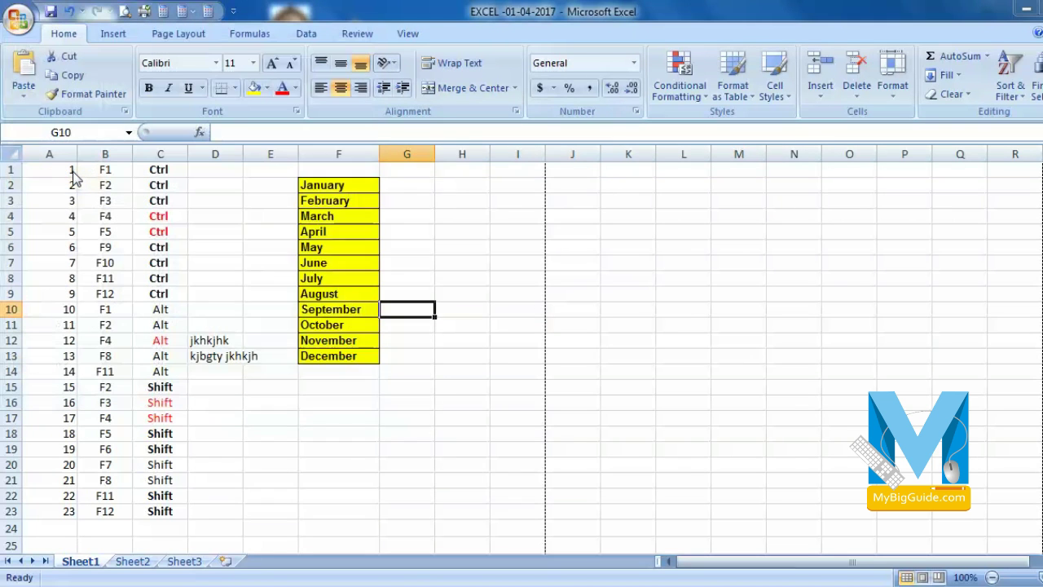
click(787, 119)
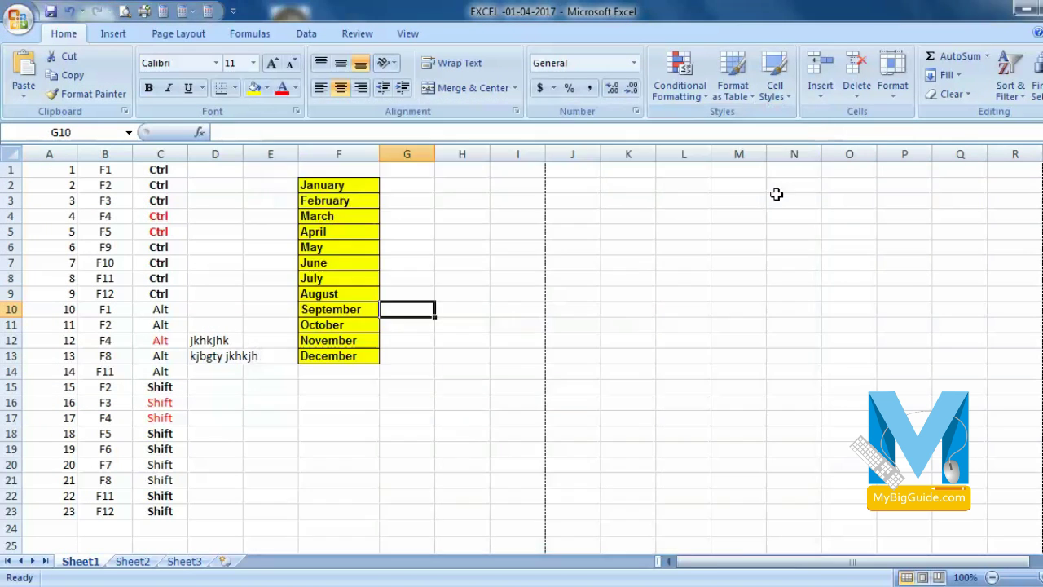
key(alt)
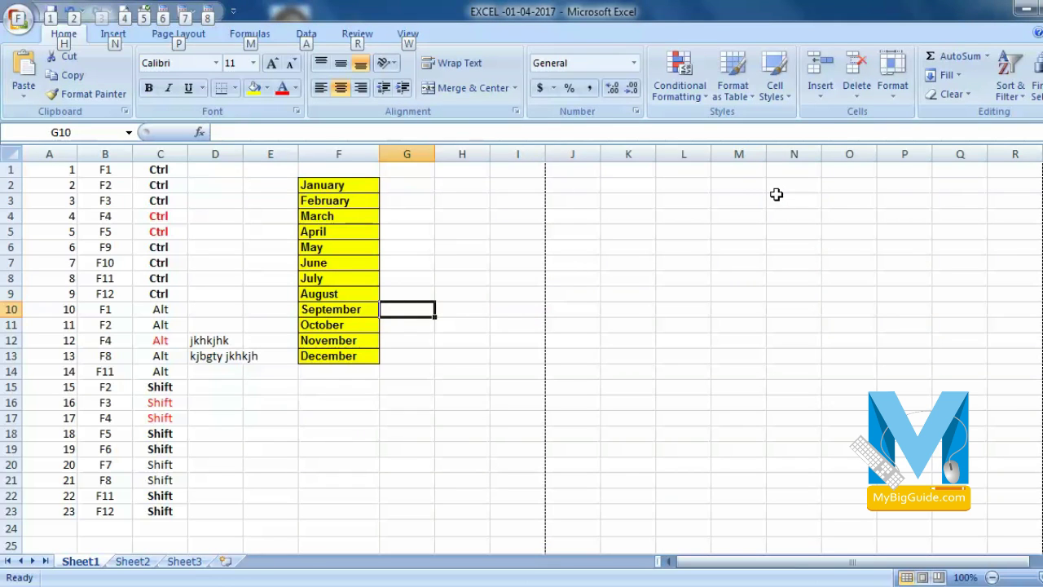
key(alt+F2)
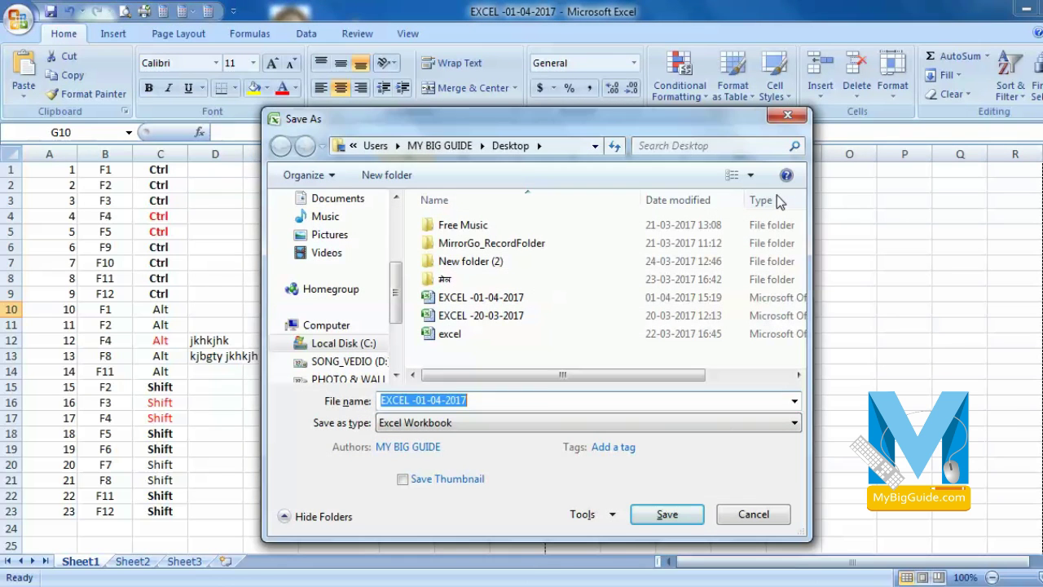
key(Escape)
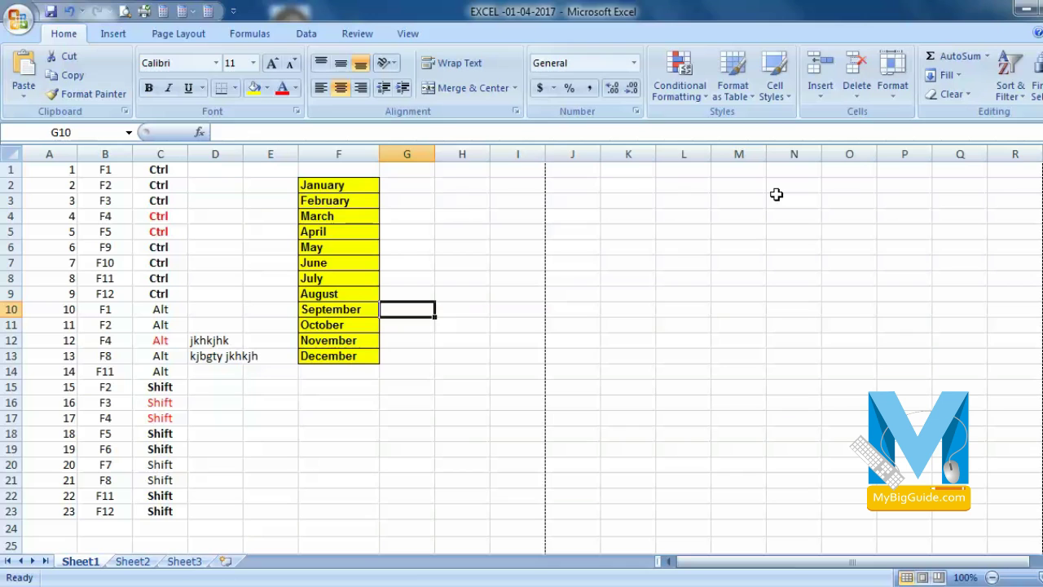
Insert a comment reading dsklklj sdlksdkl on cell G10 and delete the comment
key(shift+F2)
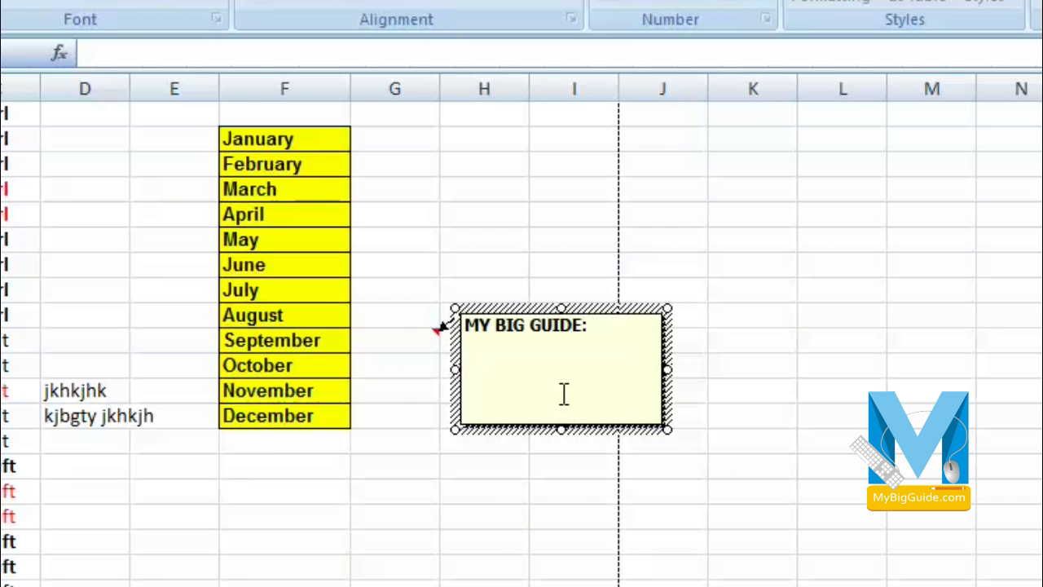
text(dsklkj sdlksdkl)
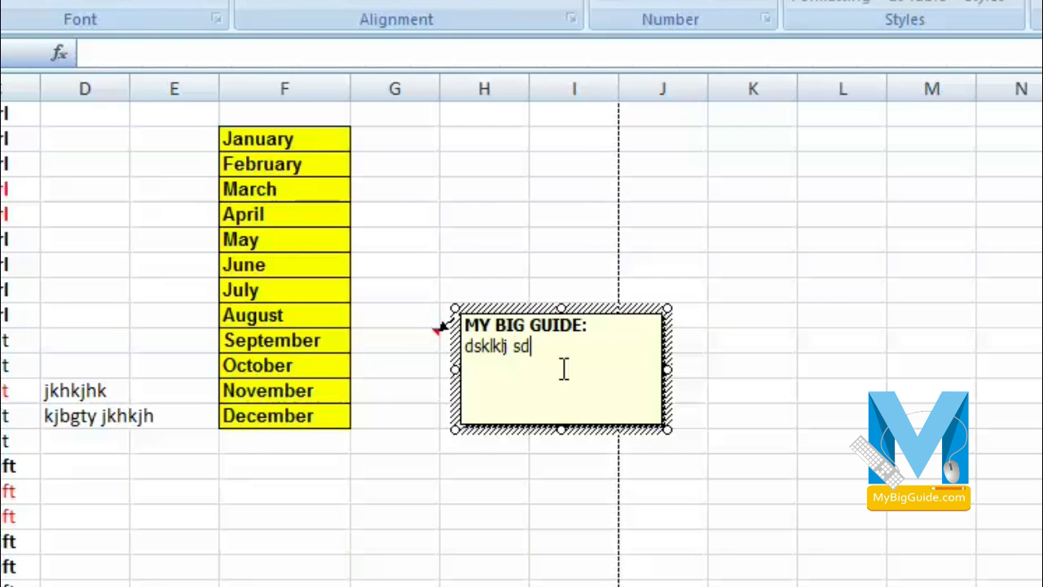
key(Return)
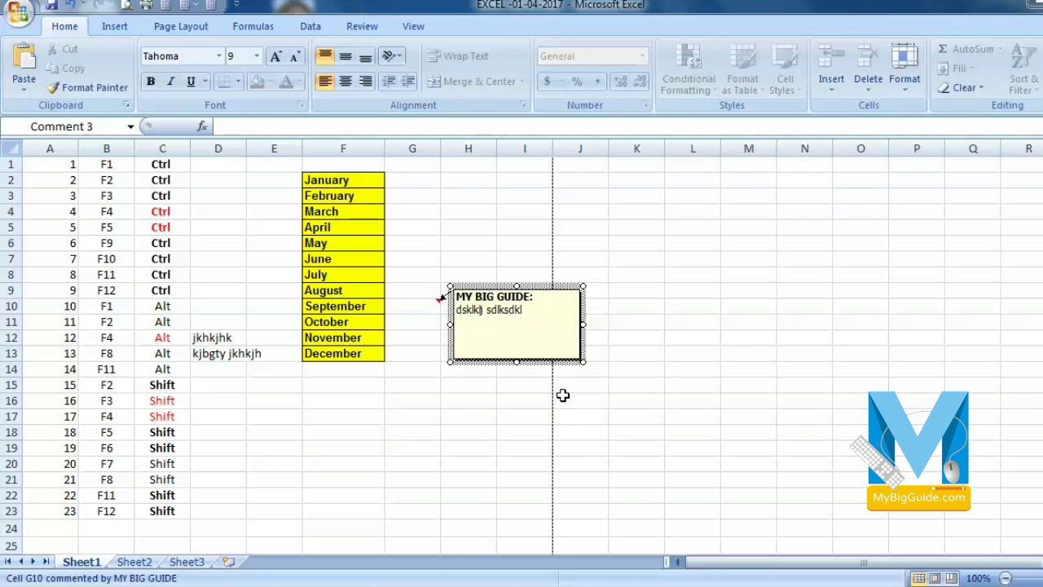
key(Escape)
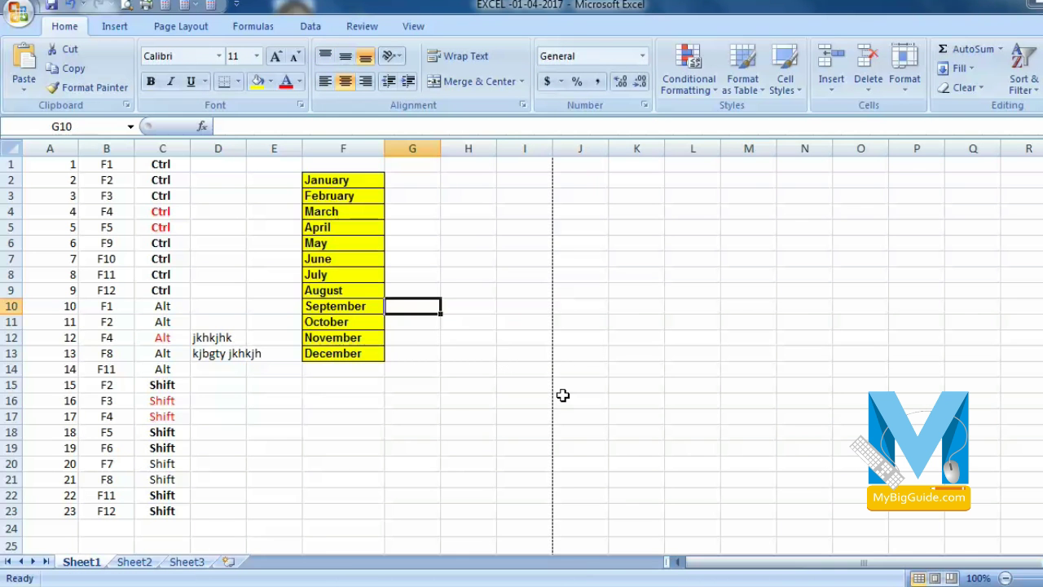
Select the September cell, open the Insert Function dialog for it, and cancel the dialog
key(Left)
key(Down)
key(Up)
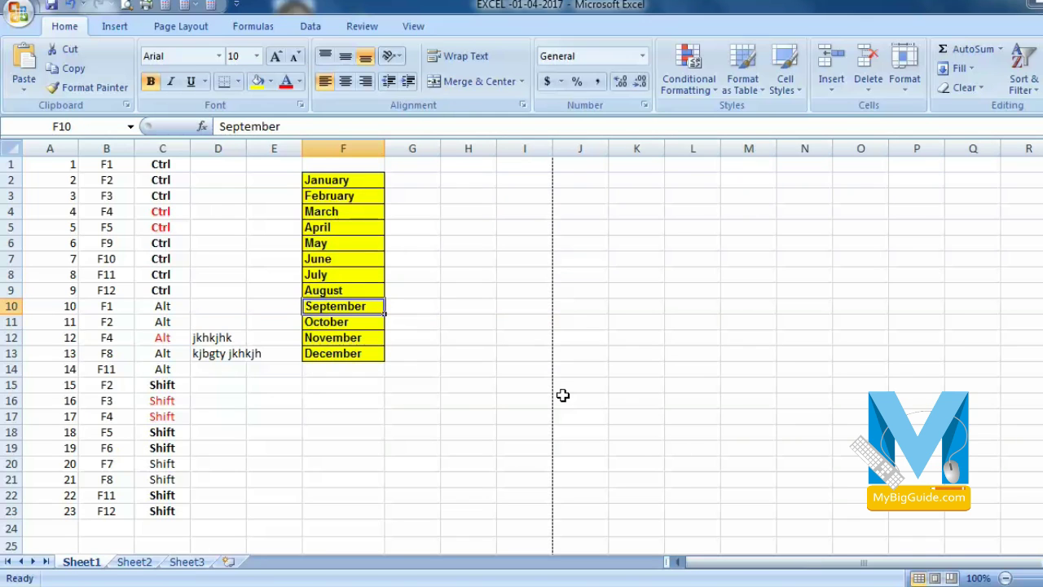
key(shift+F3)
key(Escape)
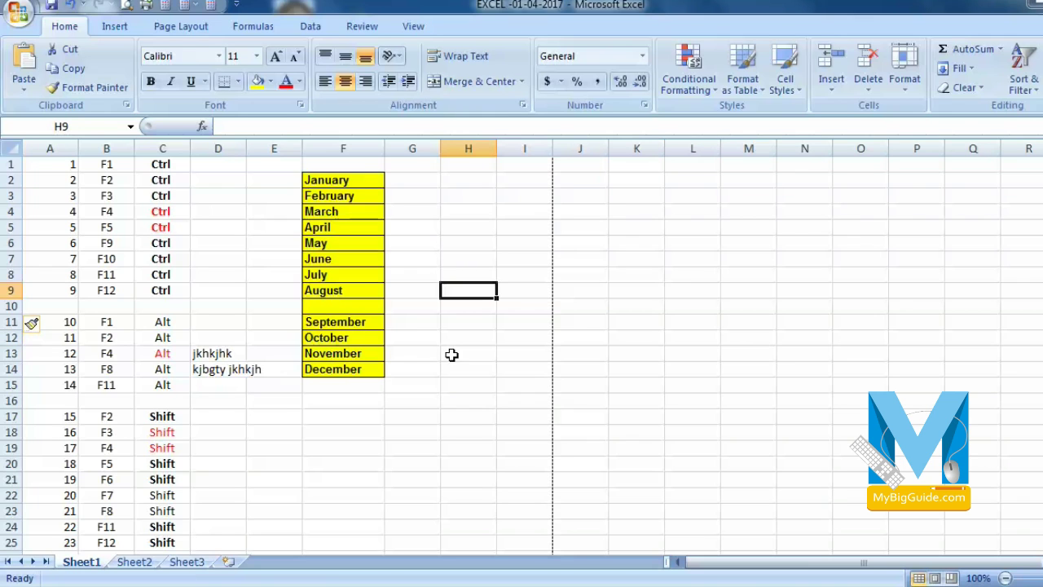
Open the Insert Function dialog for cell H9, look through the most recently used functions, and cancel
key(shift+F3)
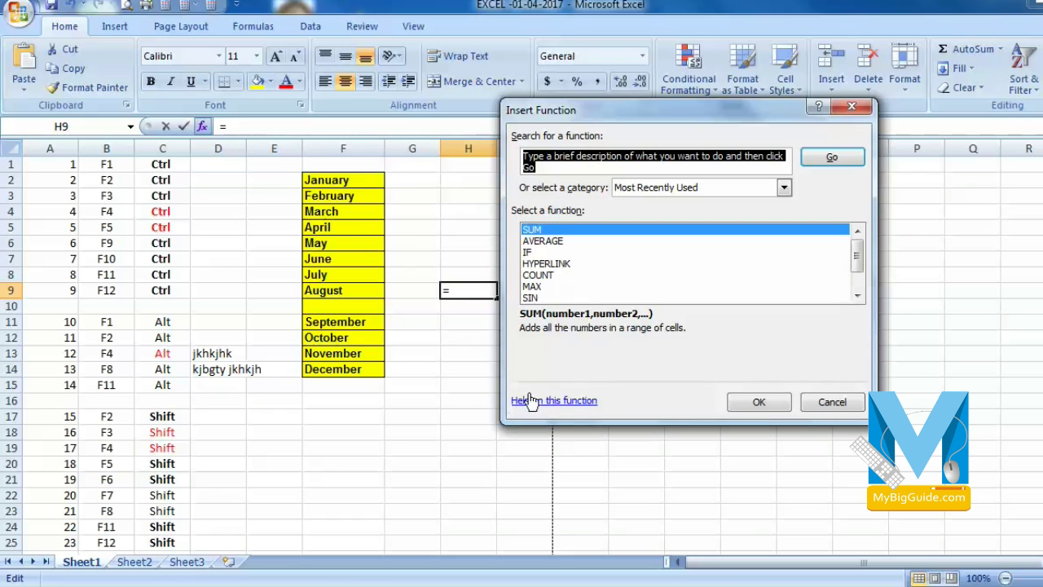
click(857, 296)
click(858, 297)
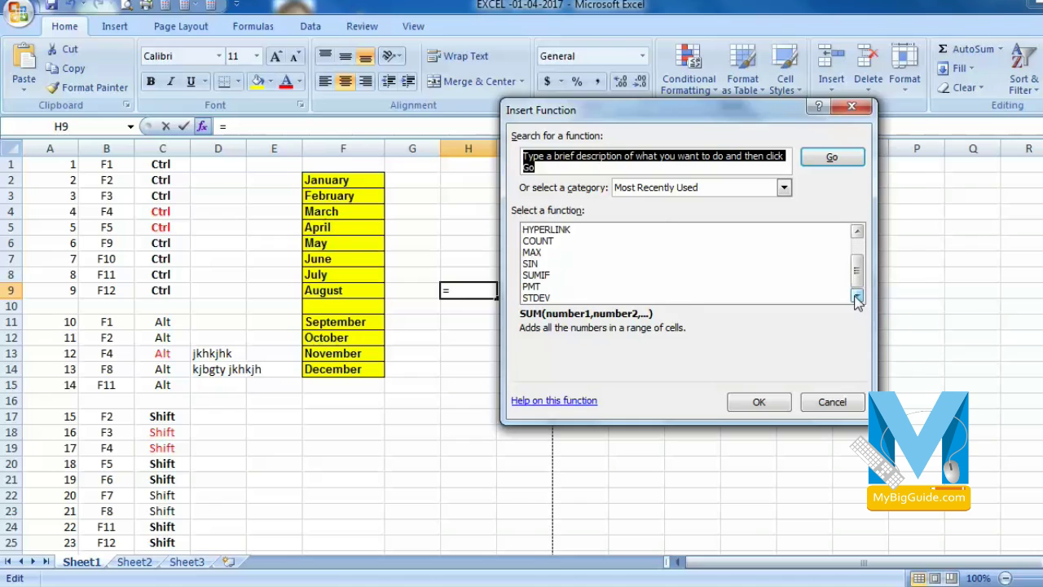
key(Escape)
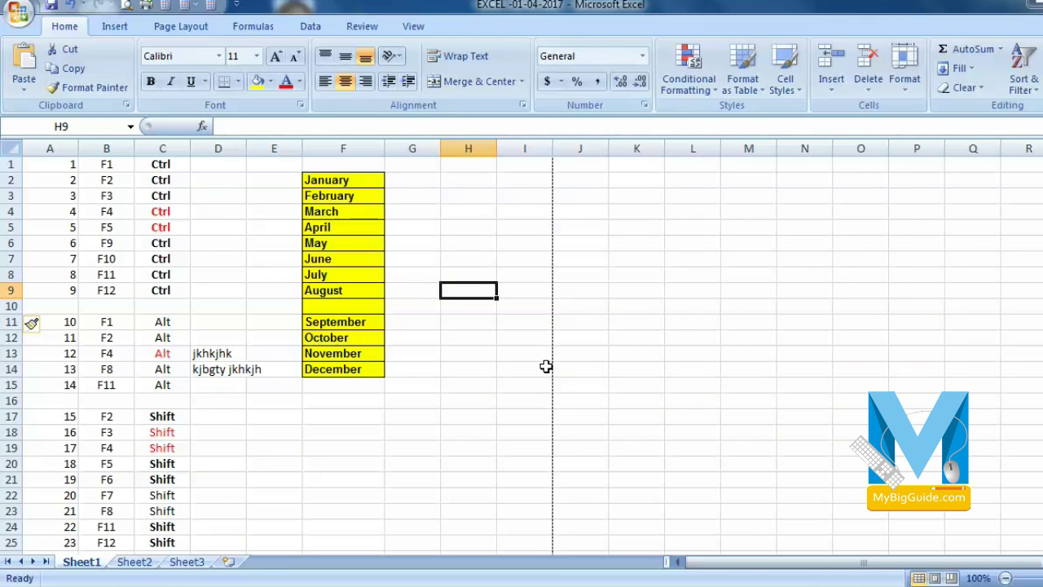
Start closing the workbook and cancel at the save-changes prompt to keep it open
key(F4)
key(ctrl+F4)
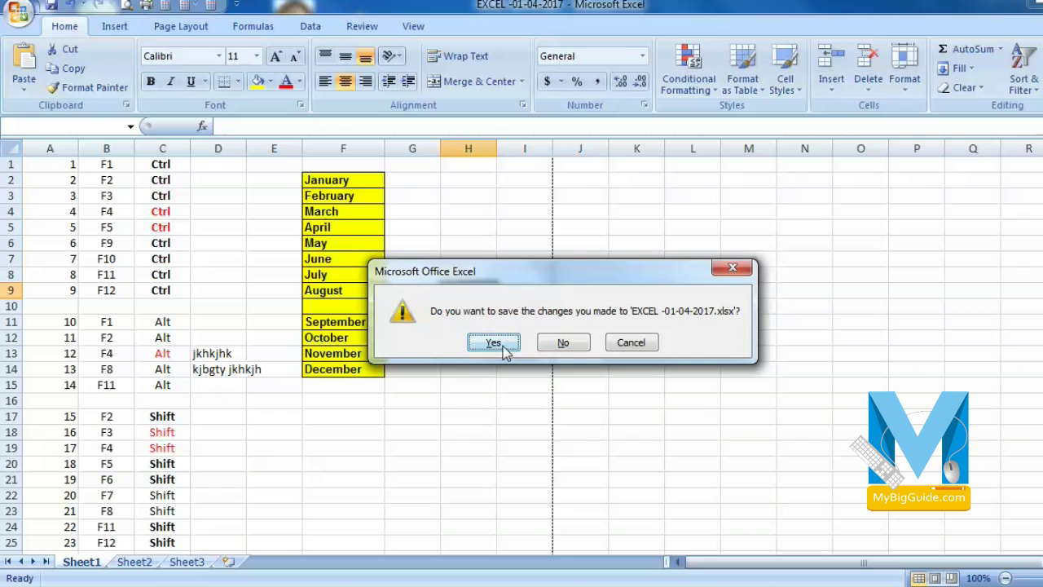
click(644, 345)
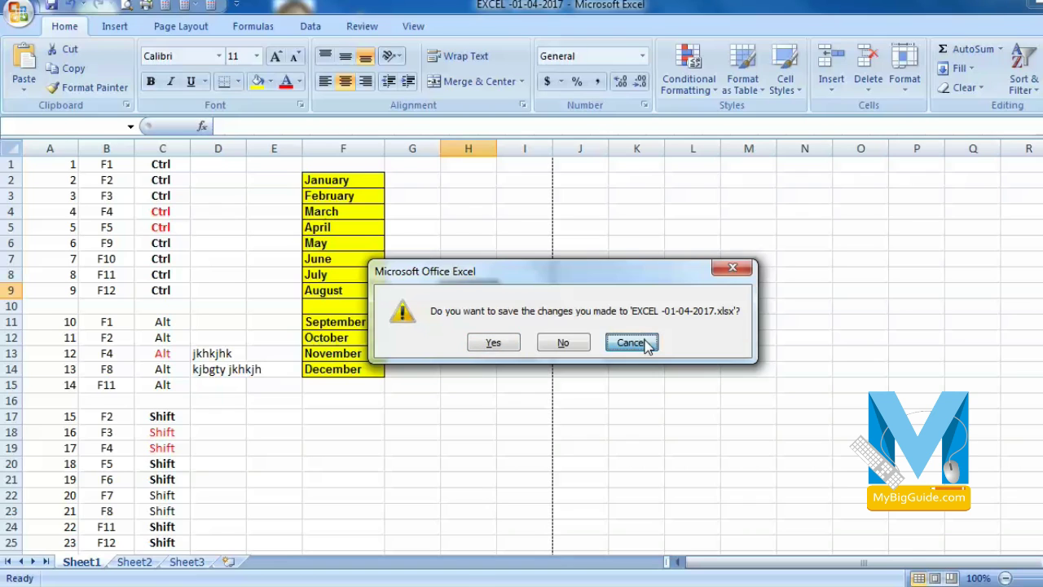
click(642, 342)
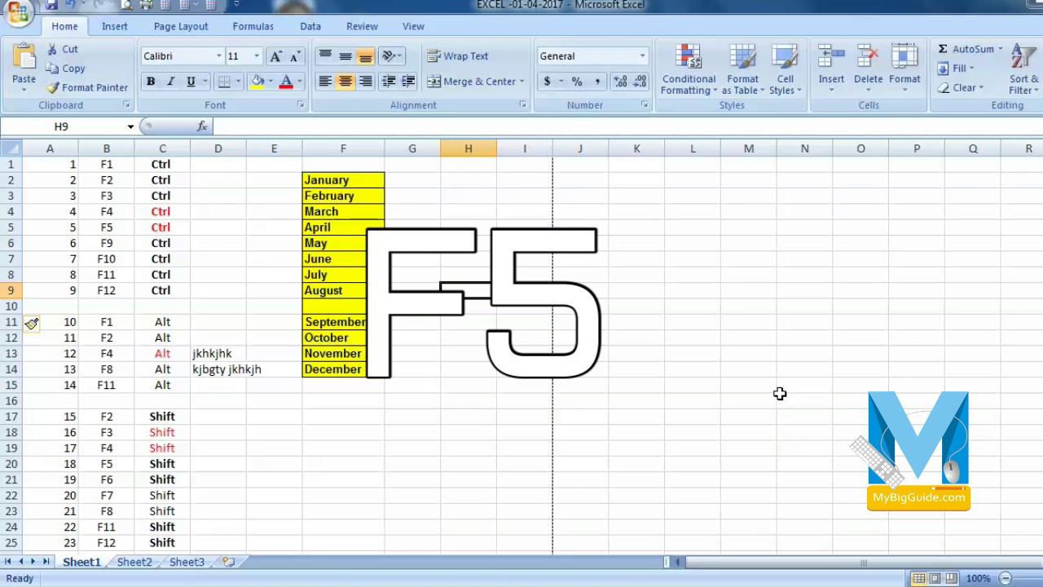
Open the Go To dialog and close it without entering a reference
key(F5)
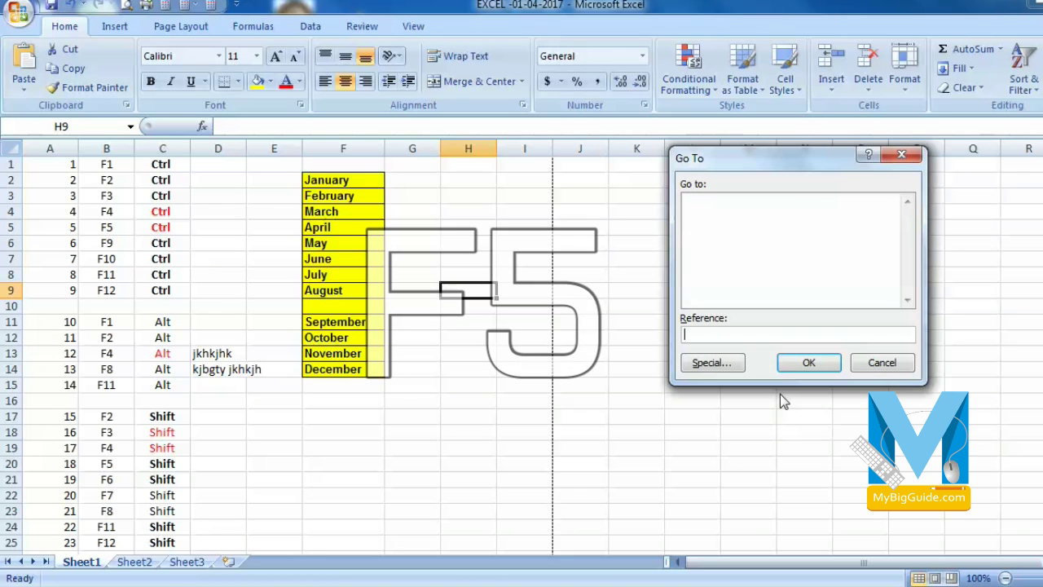
click(901, 154)
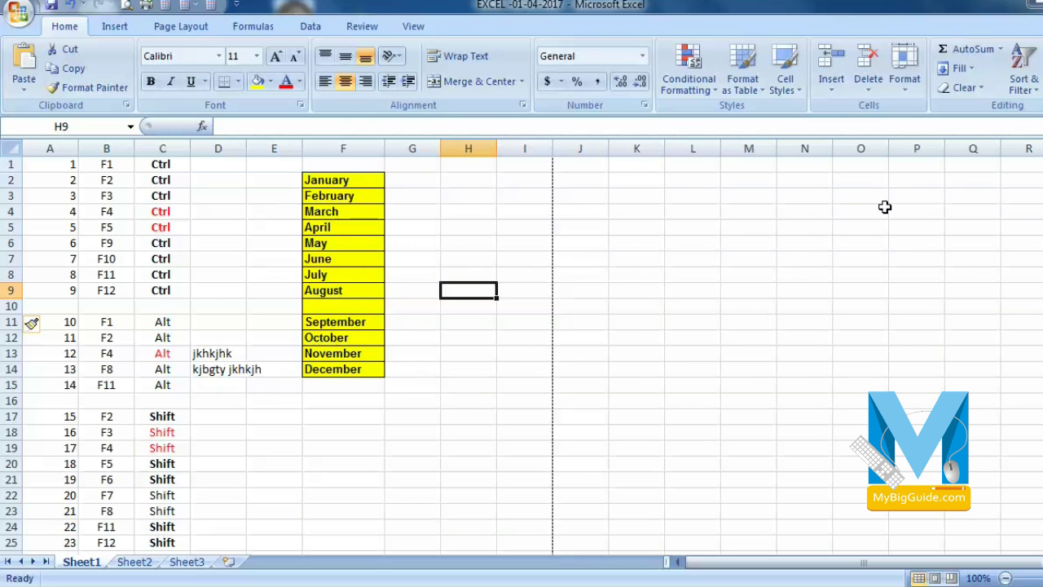
Restore the workbook window to a floating size, shift it slightly, and maximize it again
key(ctrl+F5)
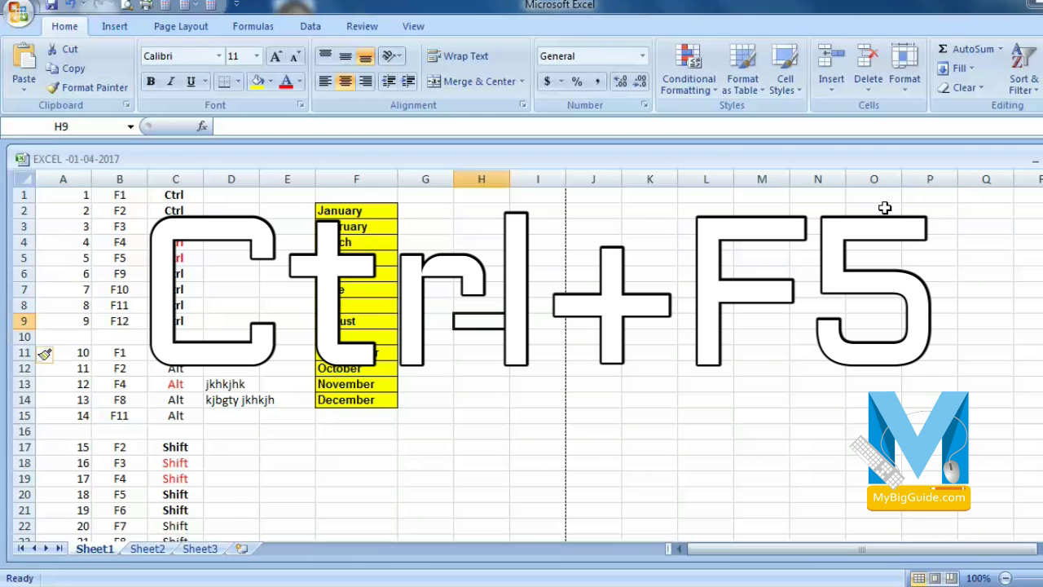
mouse_move(92, 160)
mouse_down()
mouse_move(93, 270)
mouse_move(312, 230)
mouse_move(2, 295)
mouse_move(93, 158)
mouse_move(97, 169)
mouse_up()
key(ctrl+F10)
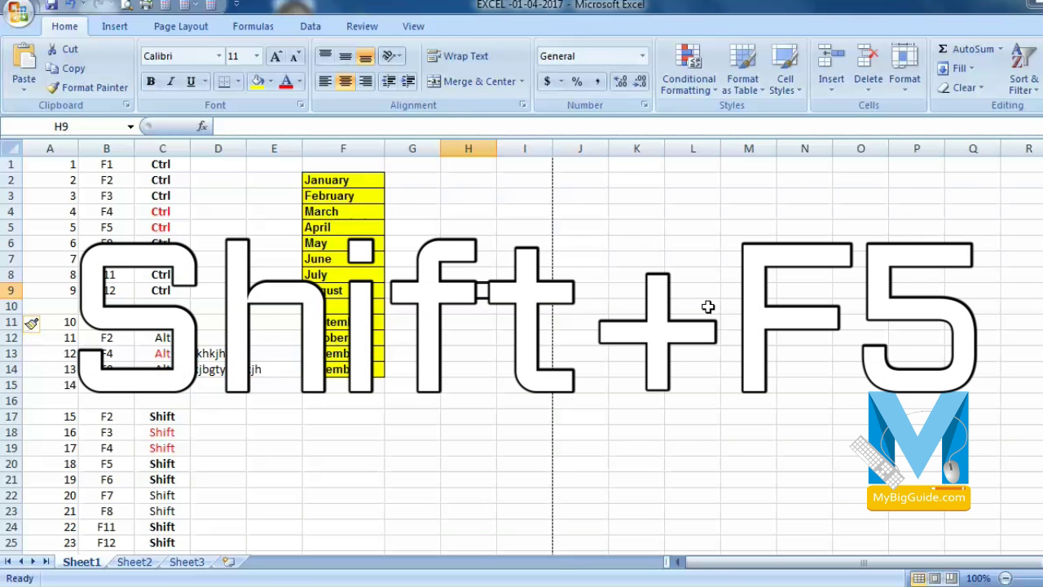
Open the Find and Replace dialog and close it without searching
key(shift+F5)
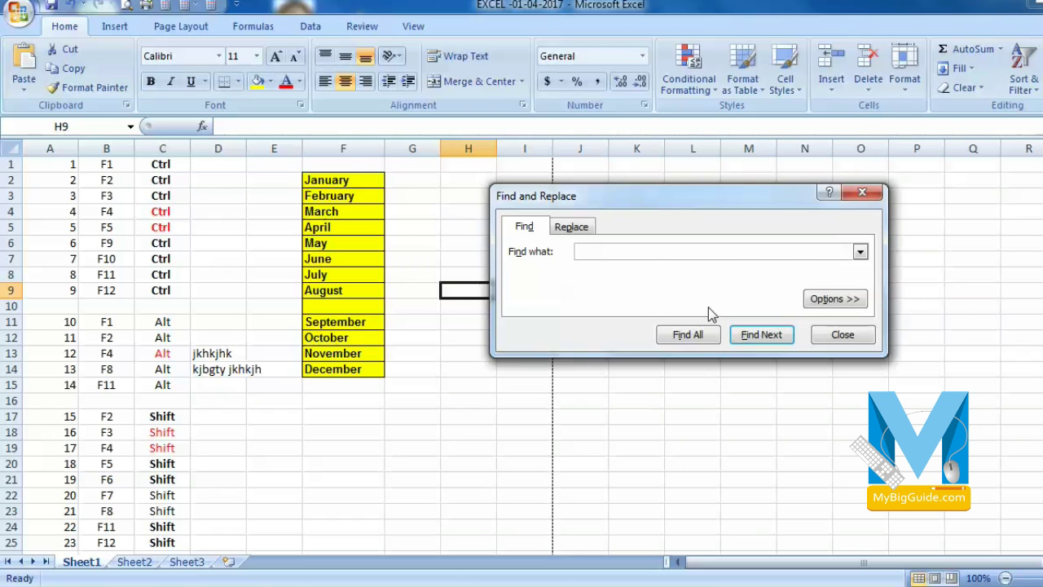
click(861, 193)
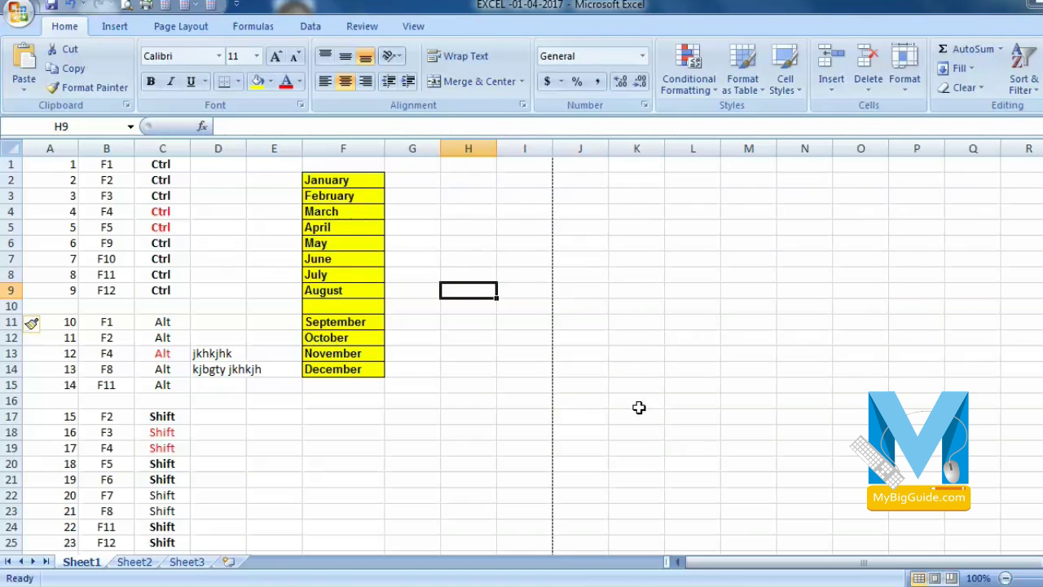
Show the ribbon's key tips and dismiss them without choosing a command
key(F6)
key(F6)
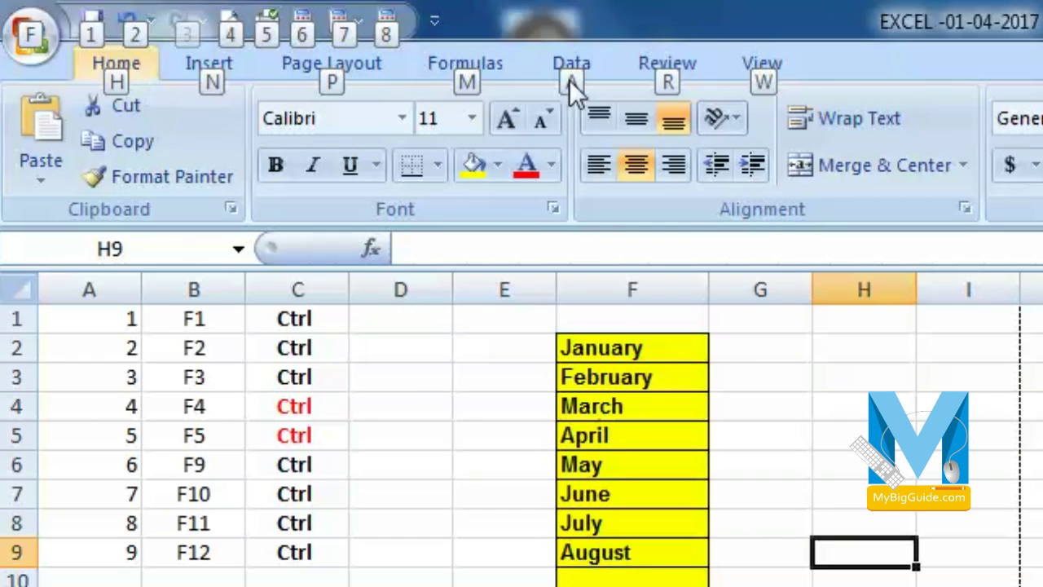
key(Escape)
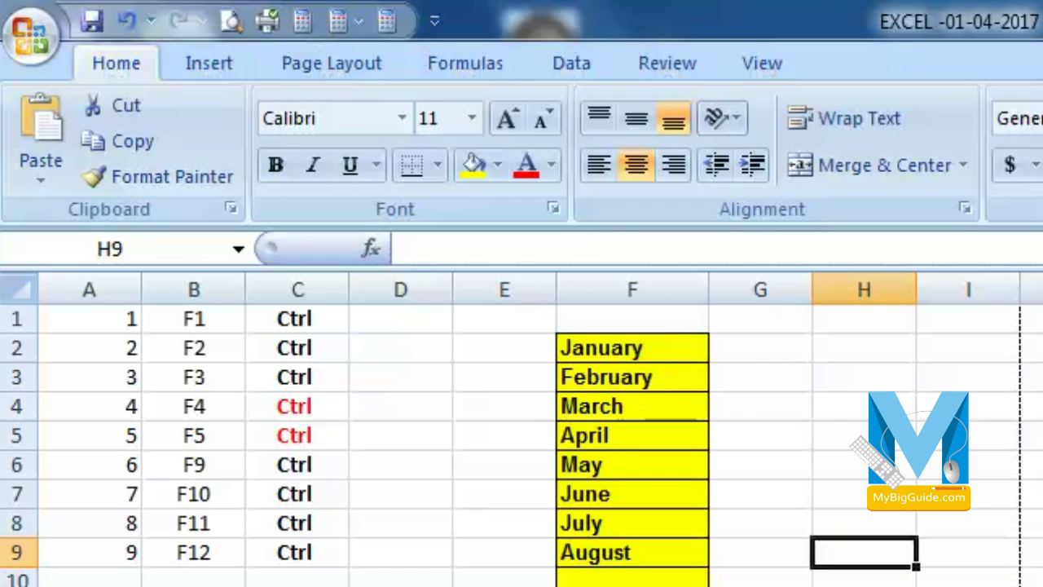
Open the Sheet Background dialog from the page layout commands and close it without choosing a picture
key(alt)
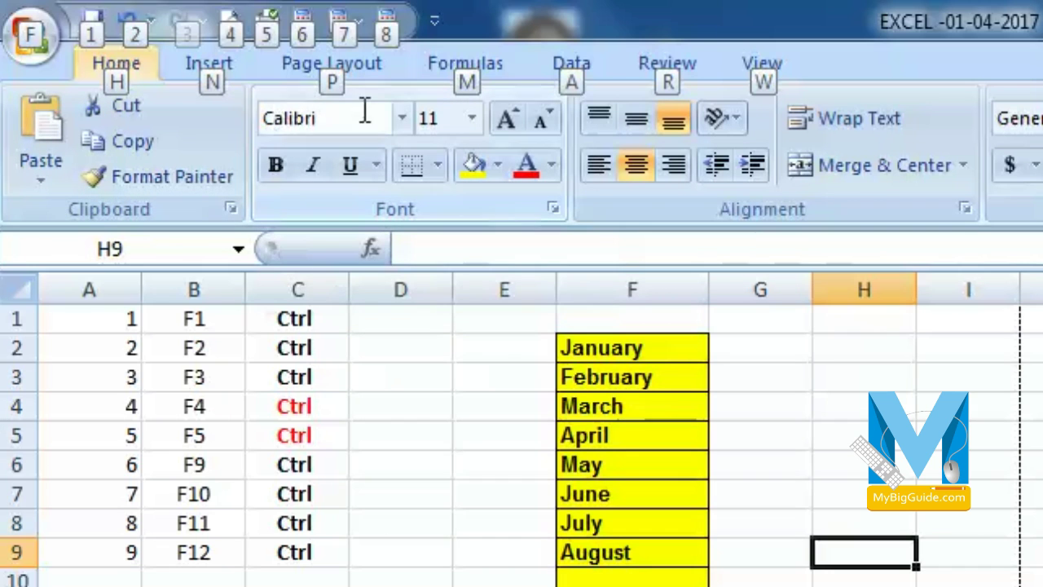
key(p)
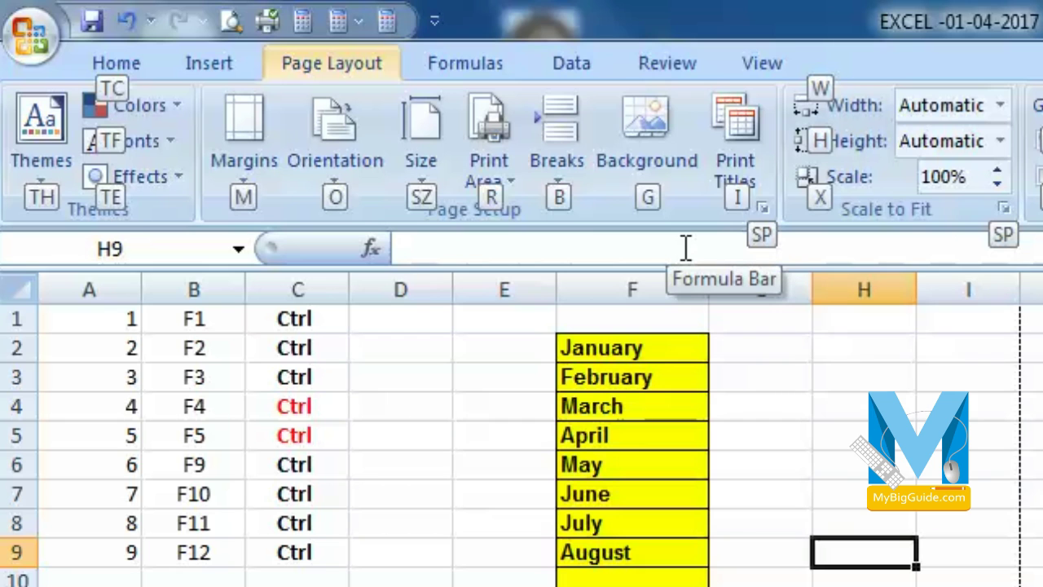
key(g)
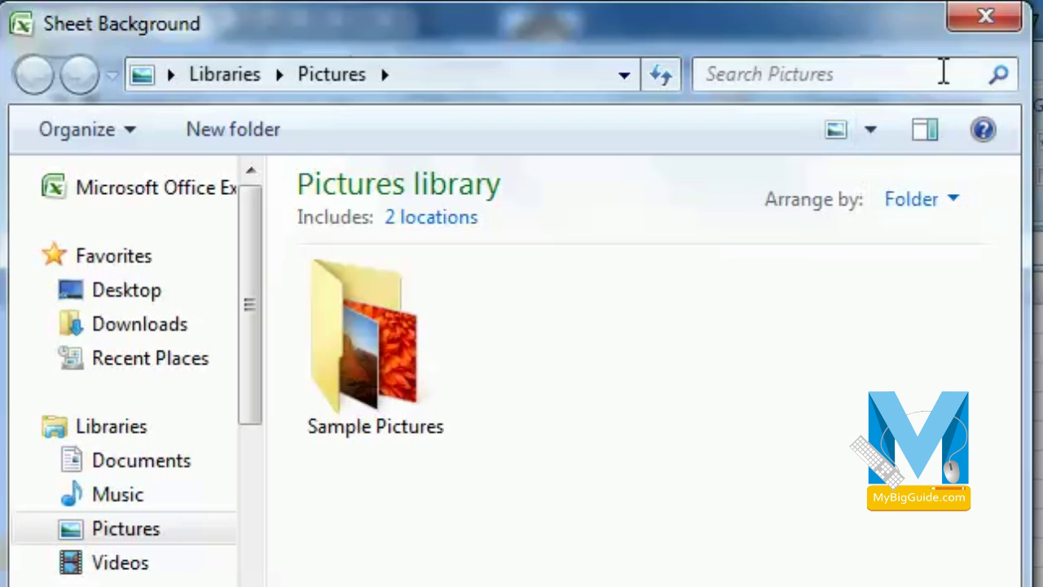
click(985, 17)
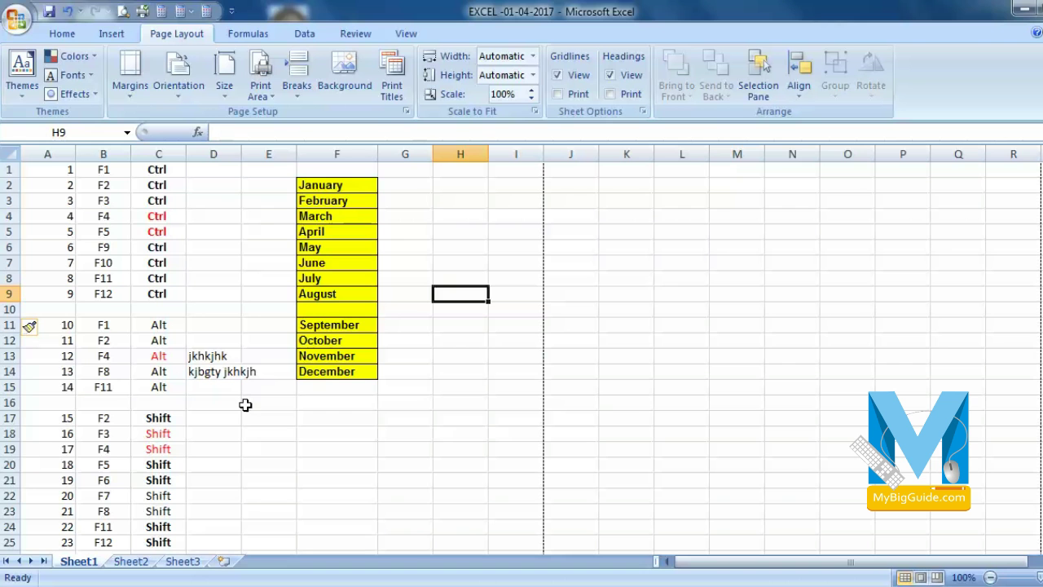
Run the spelling check, browse the available dictionary languages, and cancel without changing any word
key(F7)
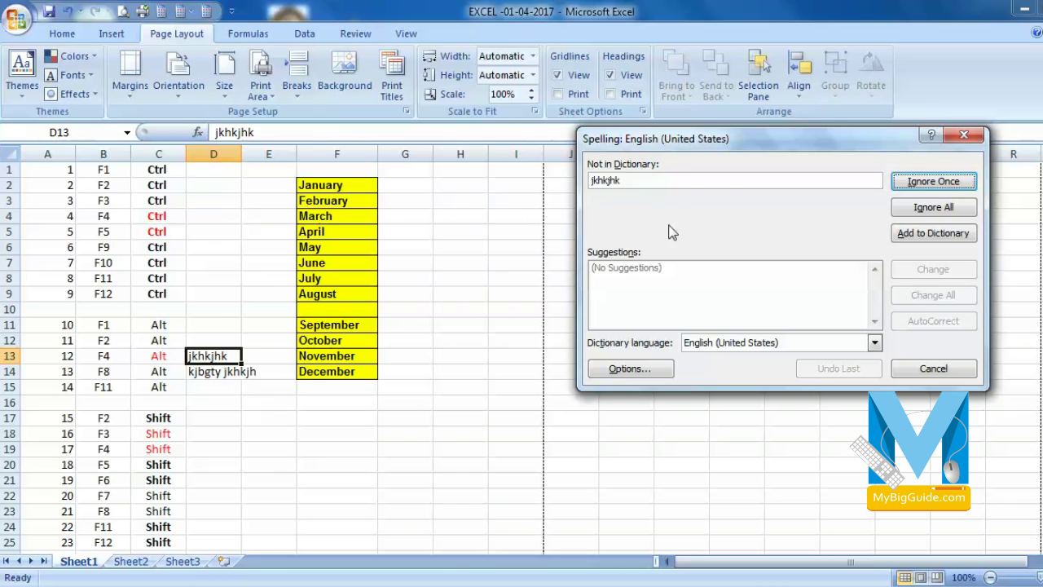
drag(814, 139, 810, 116)
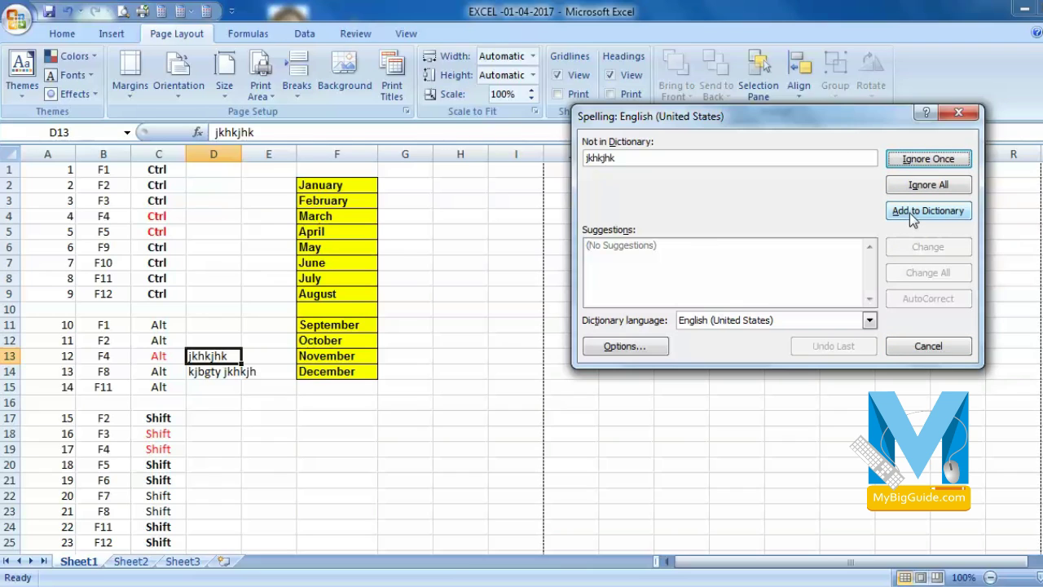
click(870, 321)
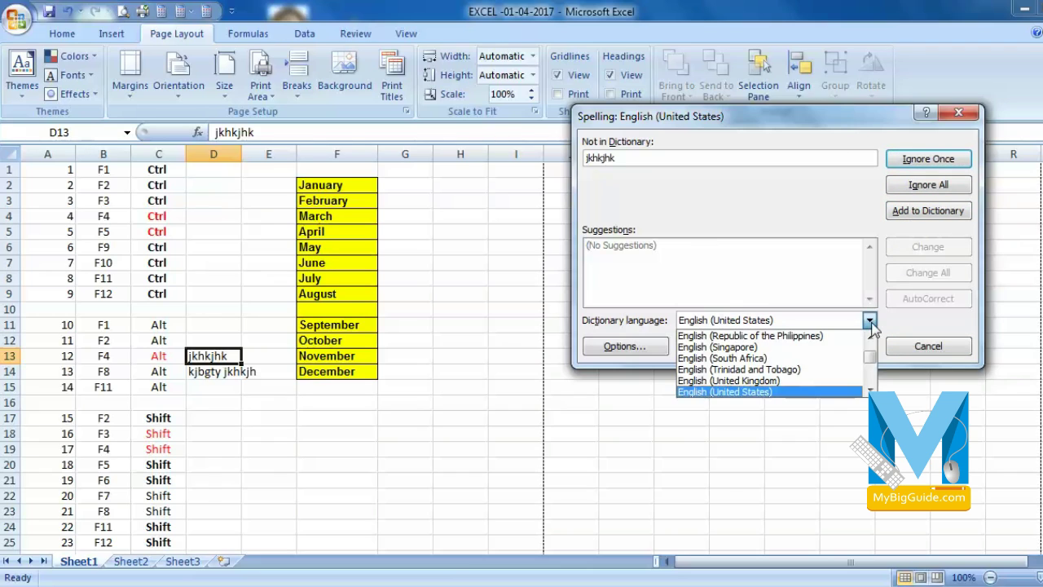
mouse_move(869, 357)
mouse_down()
mouse_move(871, 371)
mouse_move(869, 351)
mouse_up()
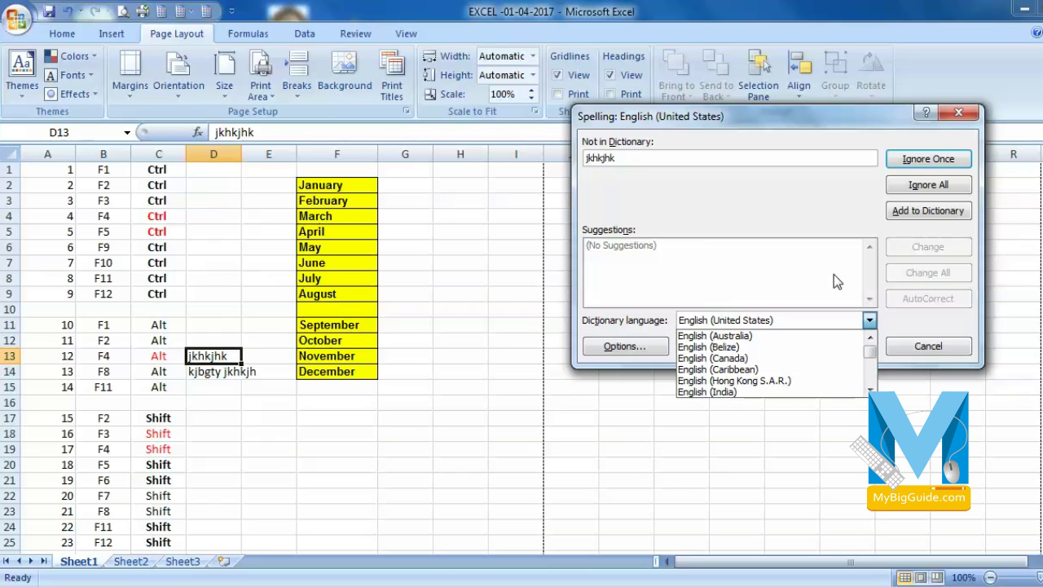
key(Escape)
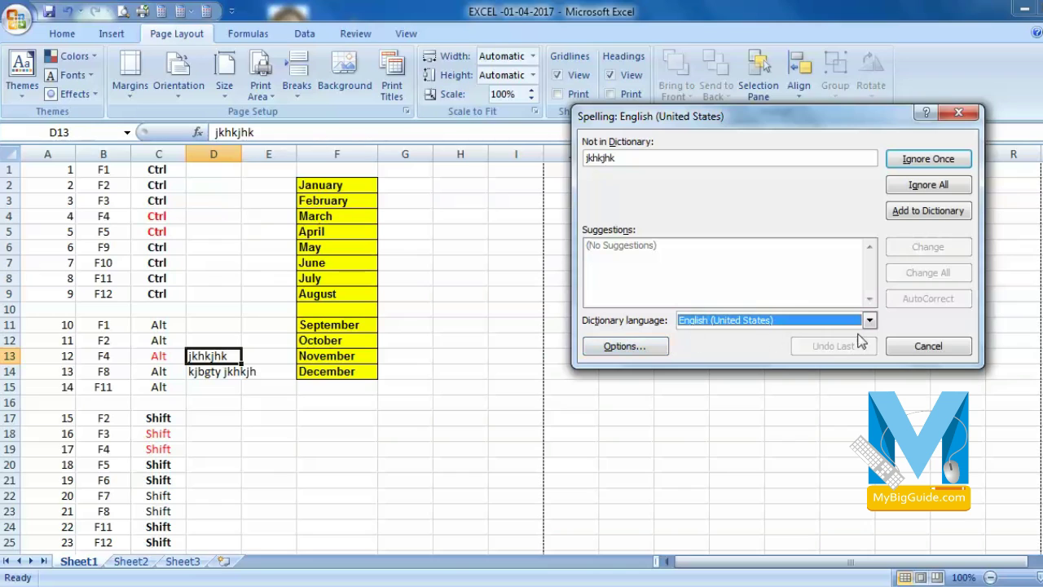
click(933, 347)
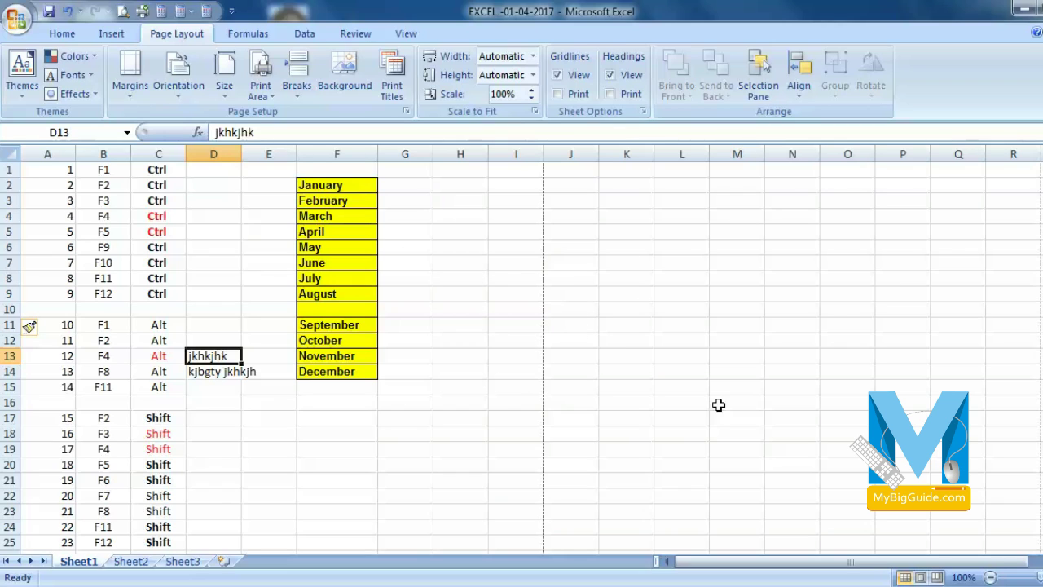
Open the Macro dialog, cancel it without running a macro, and select cell M16
key(F8)
key(alt+F8)
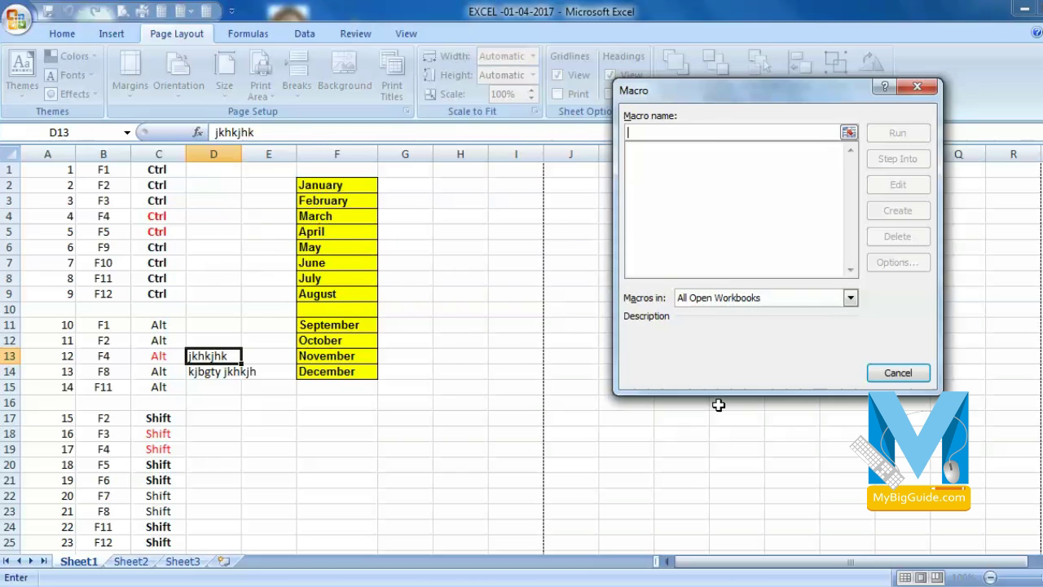
key(Escape)
click(721, 401)
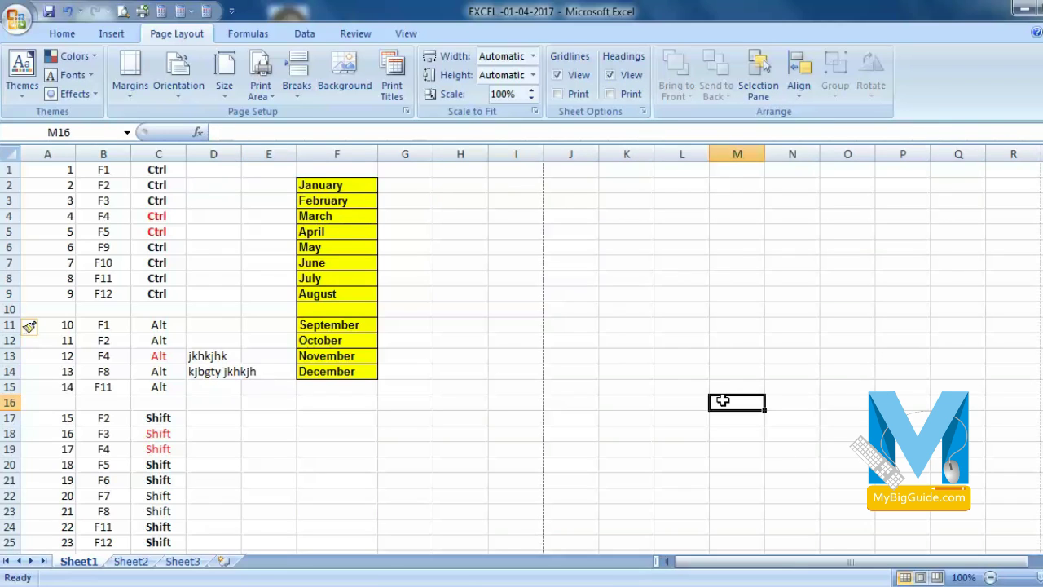
Create a chart sheet from the empty cell on Sheet1 and another from the empty cell on Sheet2
key(F11)
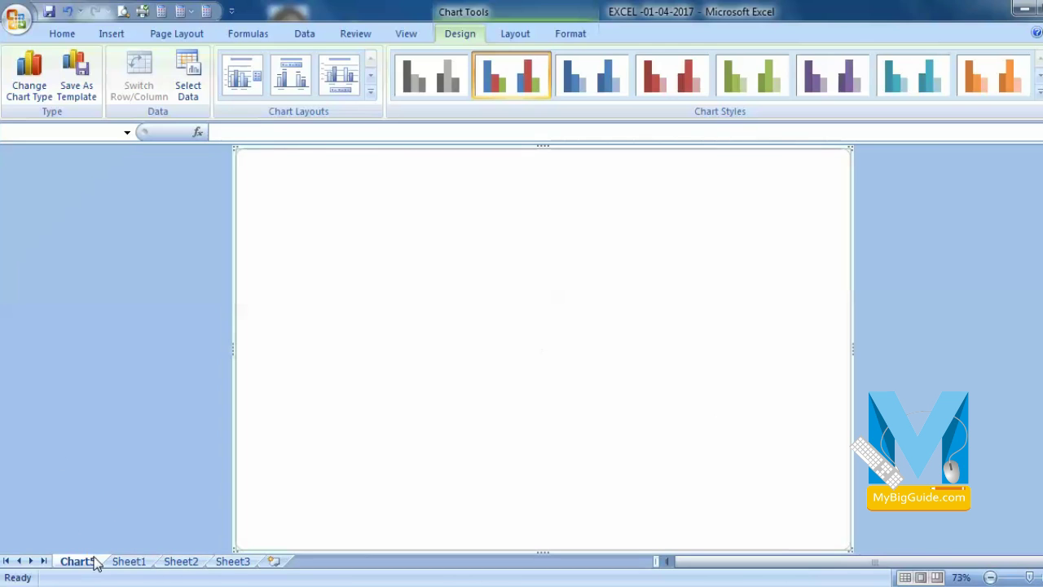
click(194, 562)
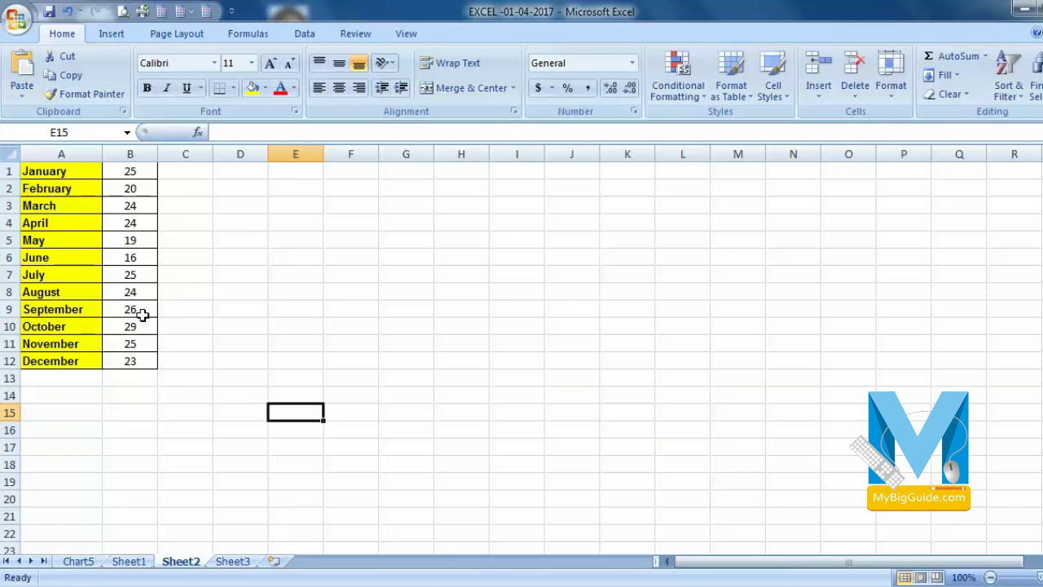
key(F11)
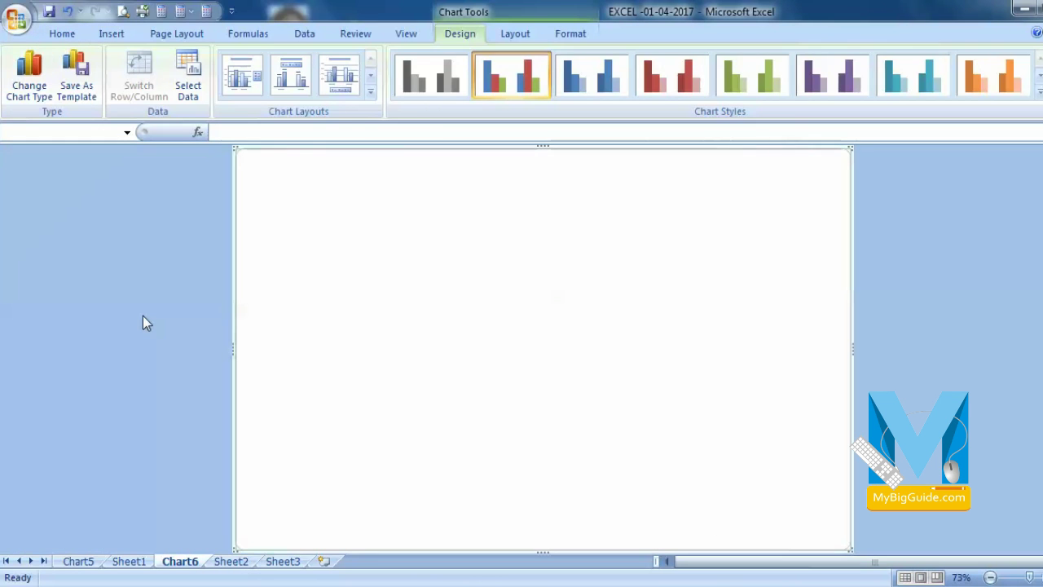
Create a column chart on its own sheet from the month data in A1:B12 on Sheet2
click(205, 350)
click(232, 560)
drag(139, 361, 9, 121)
key(F11)
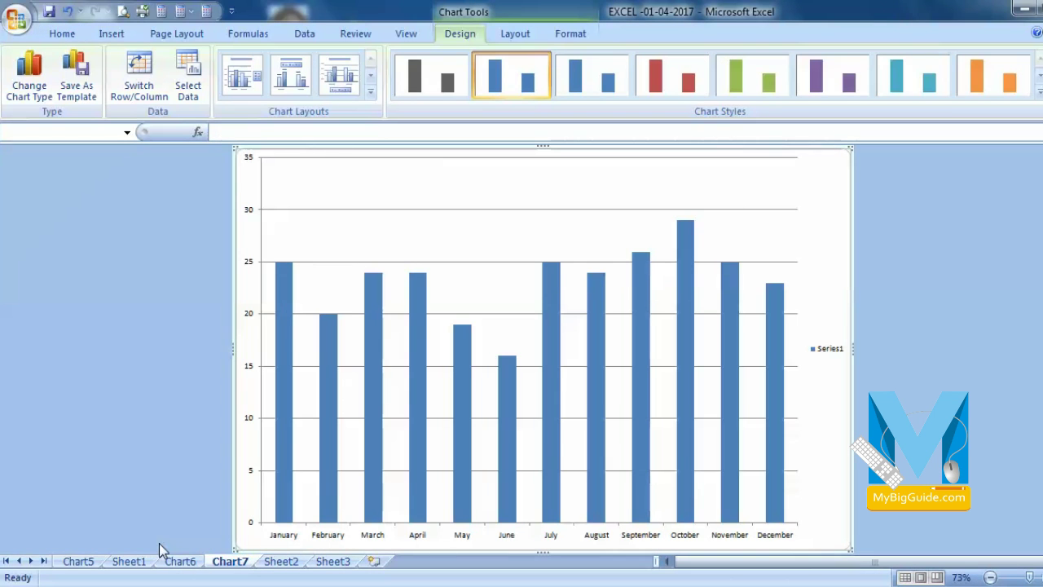
Delete the chart sheets Chart7, Chart6 and Chart5 permanently
right_click(234, 562)
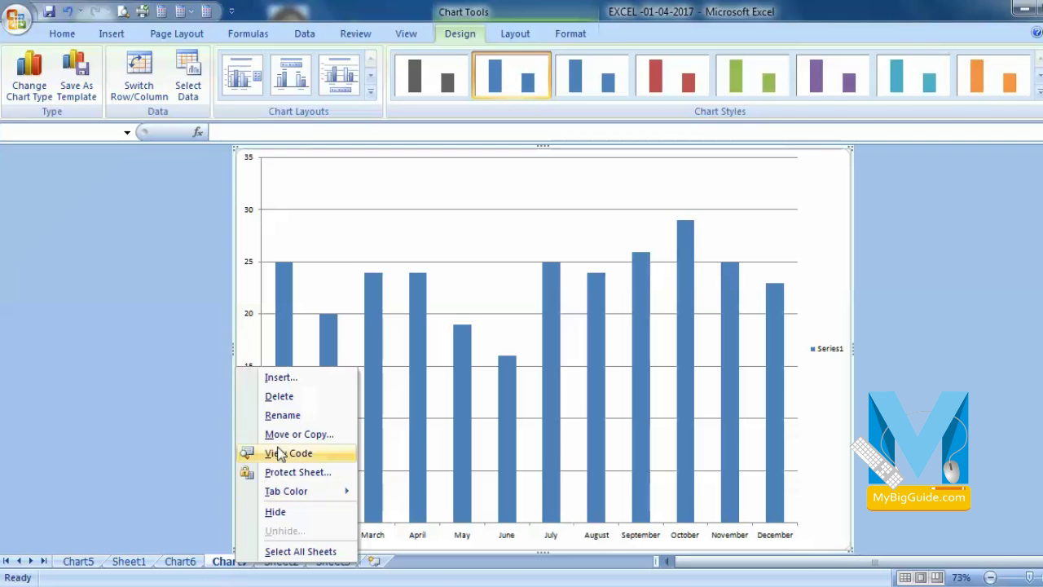
click(281, 397)
click(516, 346)
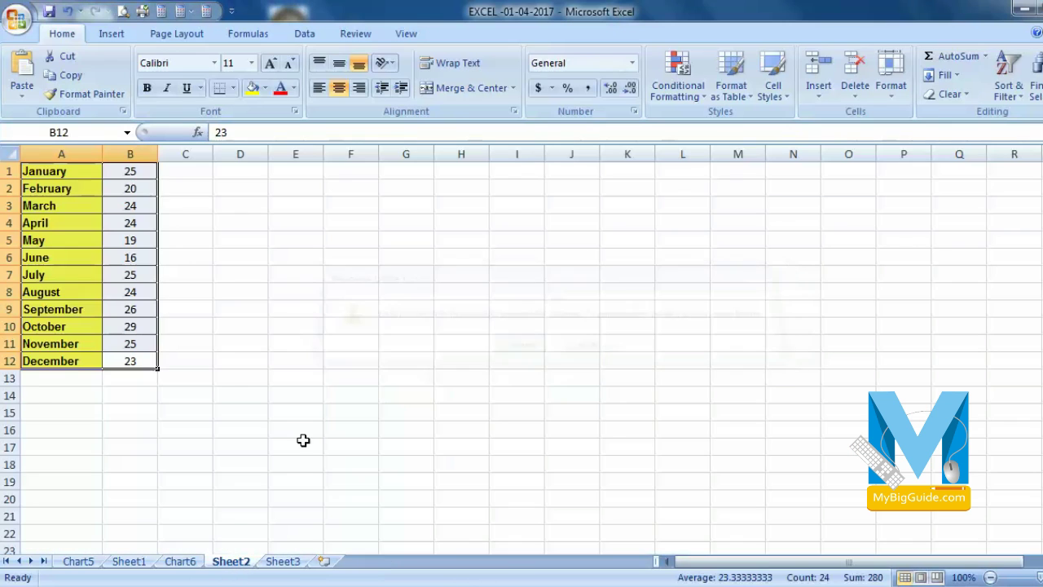
right_click(191, 562)
click(267, 396)
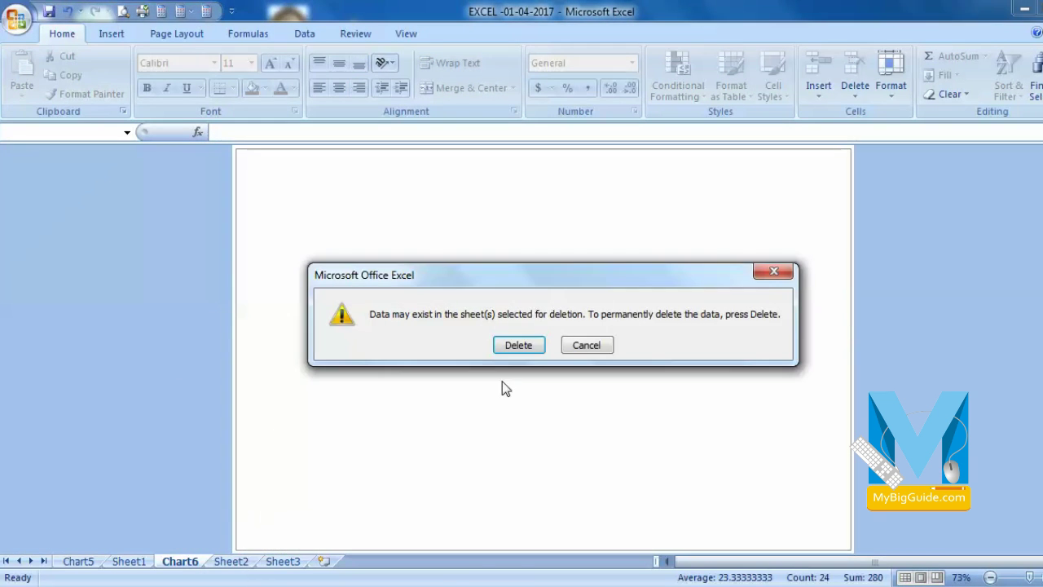
click(518, 343)
right_click(78, 561)
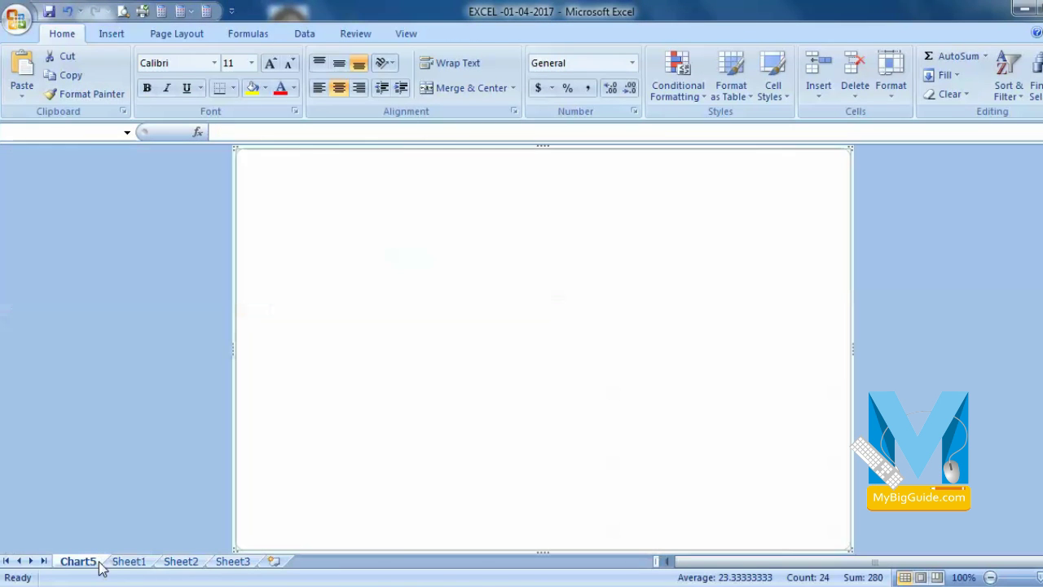
click(156, 396)
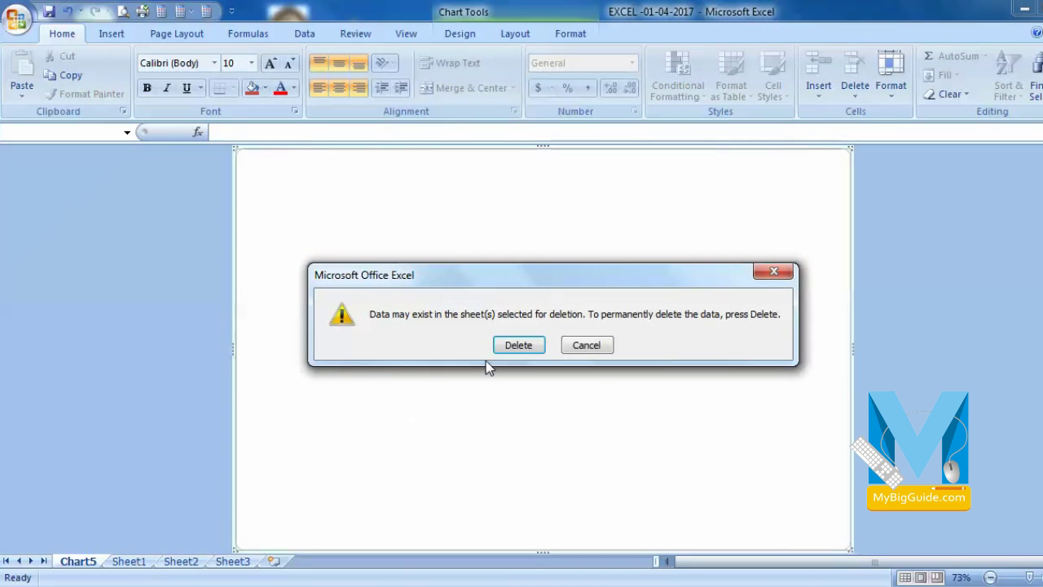
click(518, 345)
Bring up the Save As dialog and the Open dialog in turn, cancelling each without saving or opening a file
key(F12)
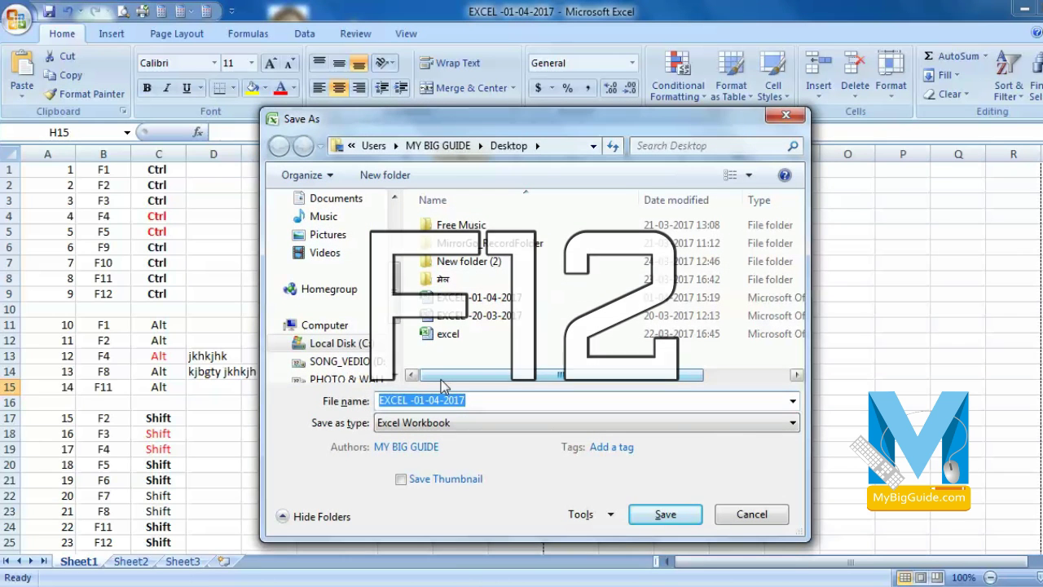
key(Escape)
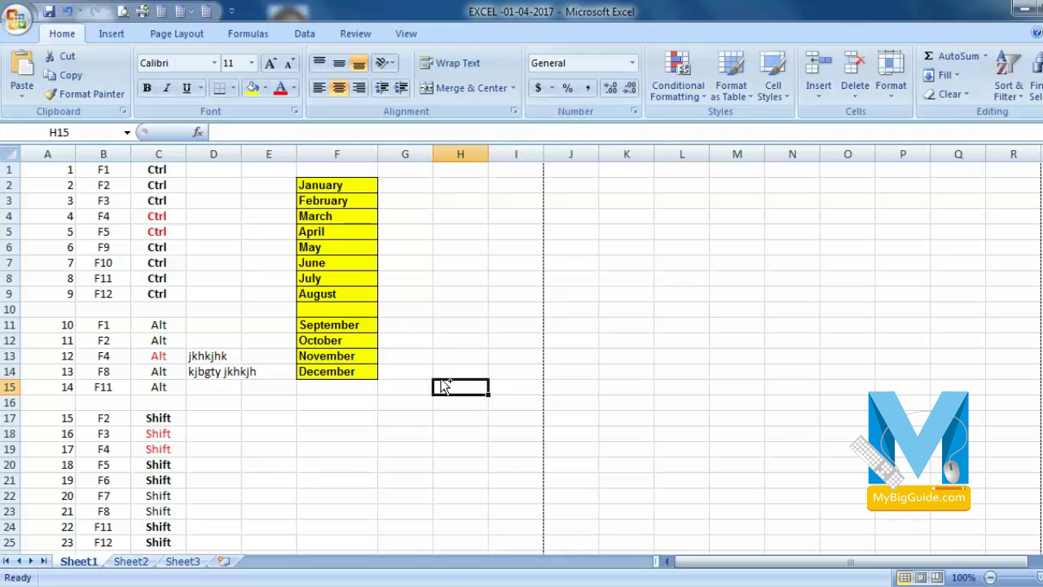
key(ctrl+F12)
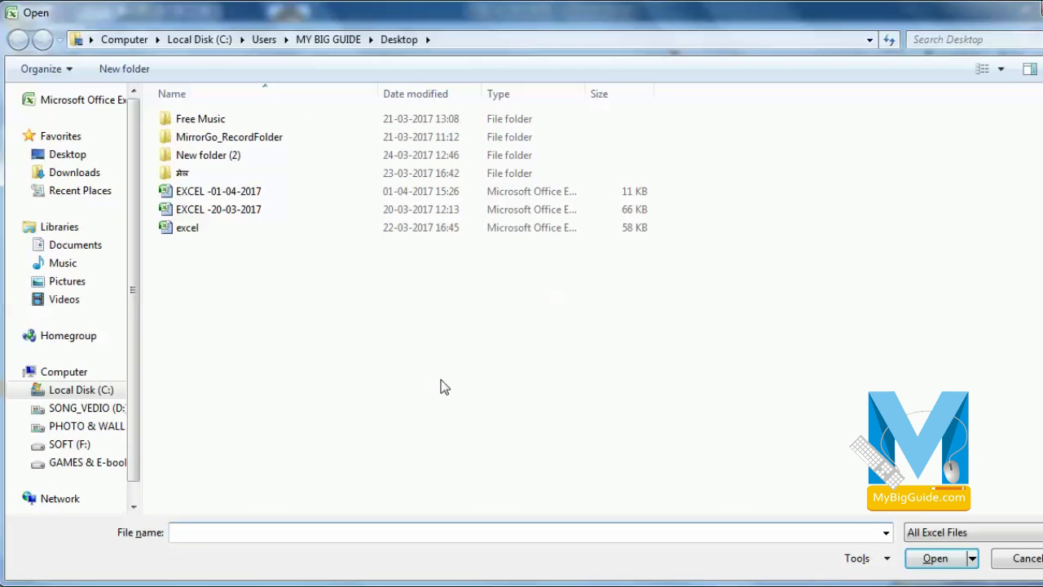
key(Escape)
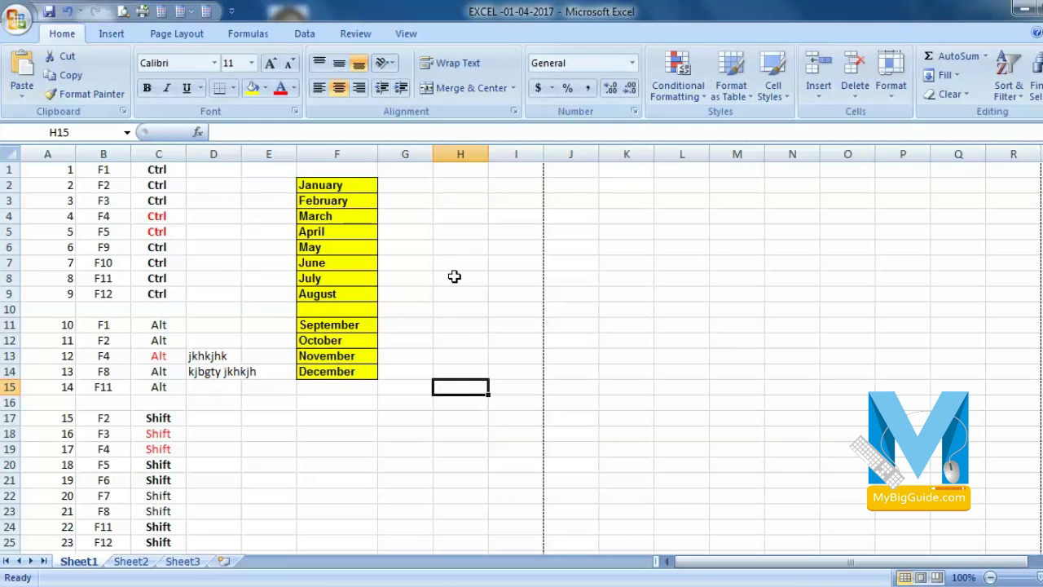